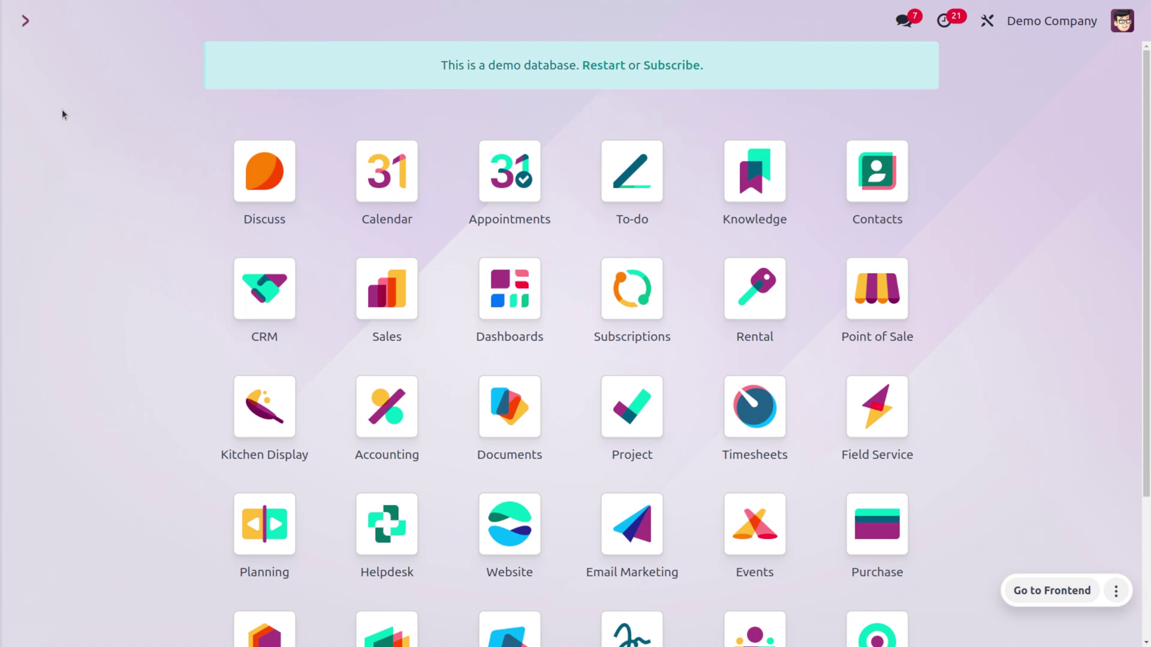
- Open the Inventory app's settings and check the Traceability options for lots, serial numbers and expiration dates
{"action": "type", "text": "in"}
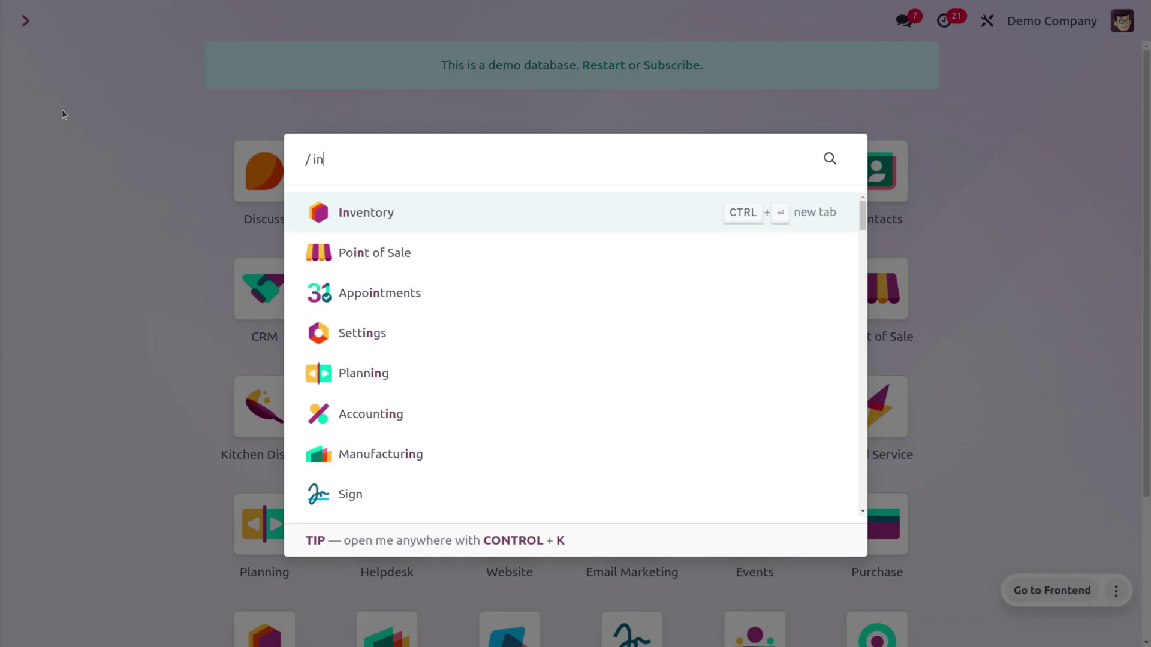
{"action": "key", "text": "Return"}
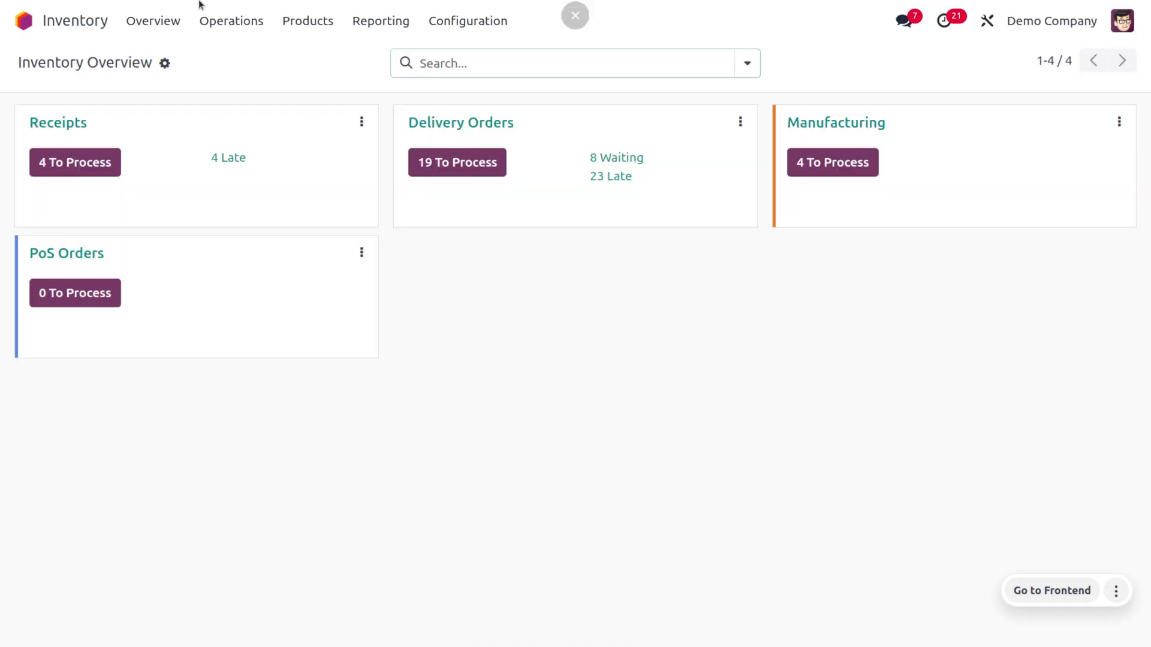
{"action": "left_click", "coordinate": [429, 22]}
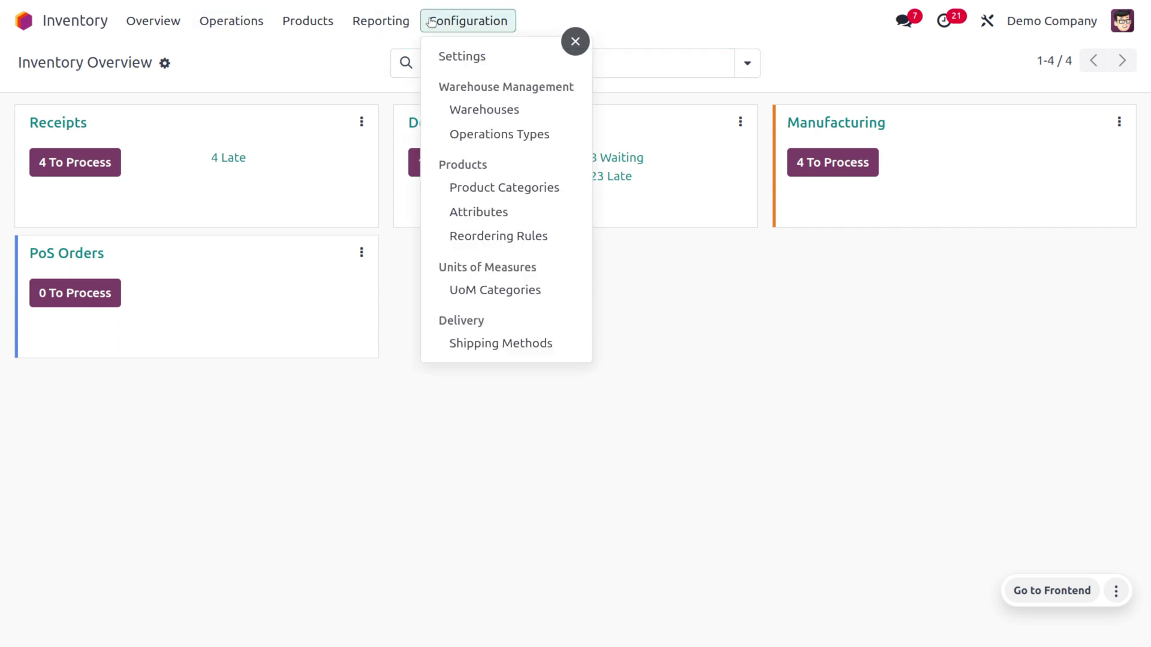
{"action": "left_click", "coordinate": [459, 59]}
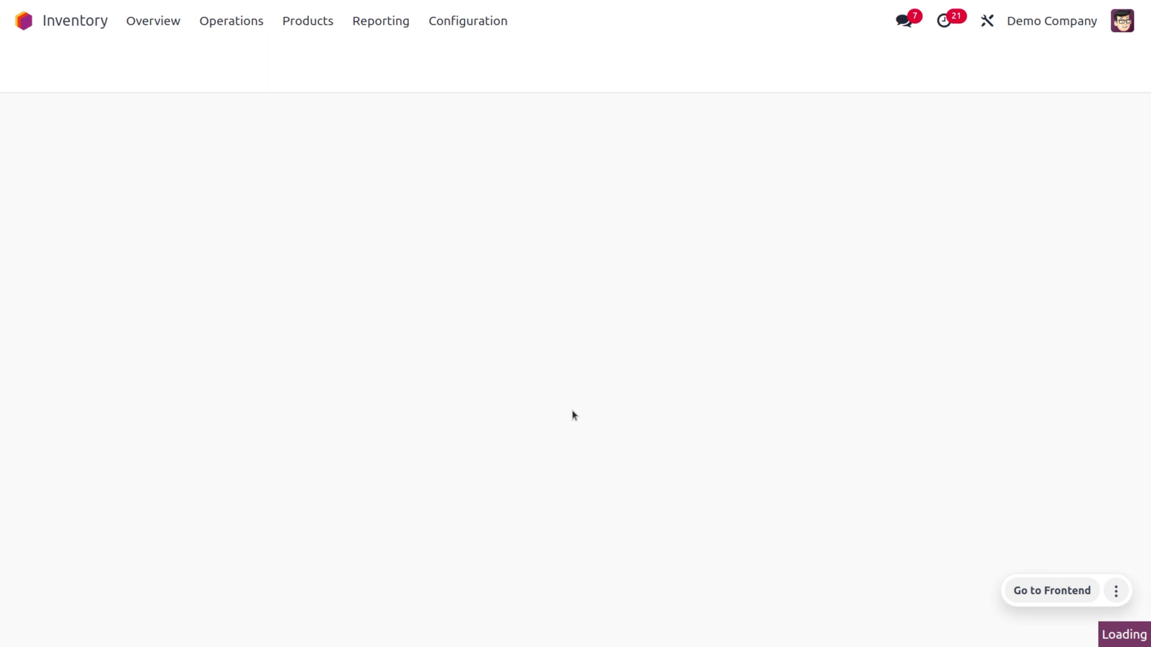
{"action": "scroll", "coordinate": [573, 414], "scroll_direction": "down", "scroll_amount": 6}
{"action": "scroll", "coordinate": [572, 413], "scroll_direction": "down", "scroll_amount": 10}
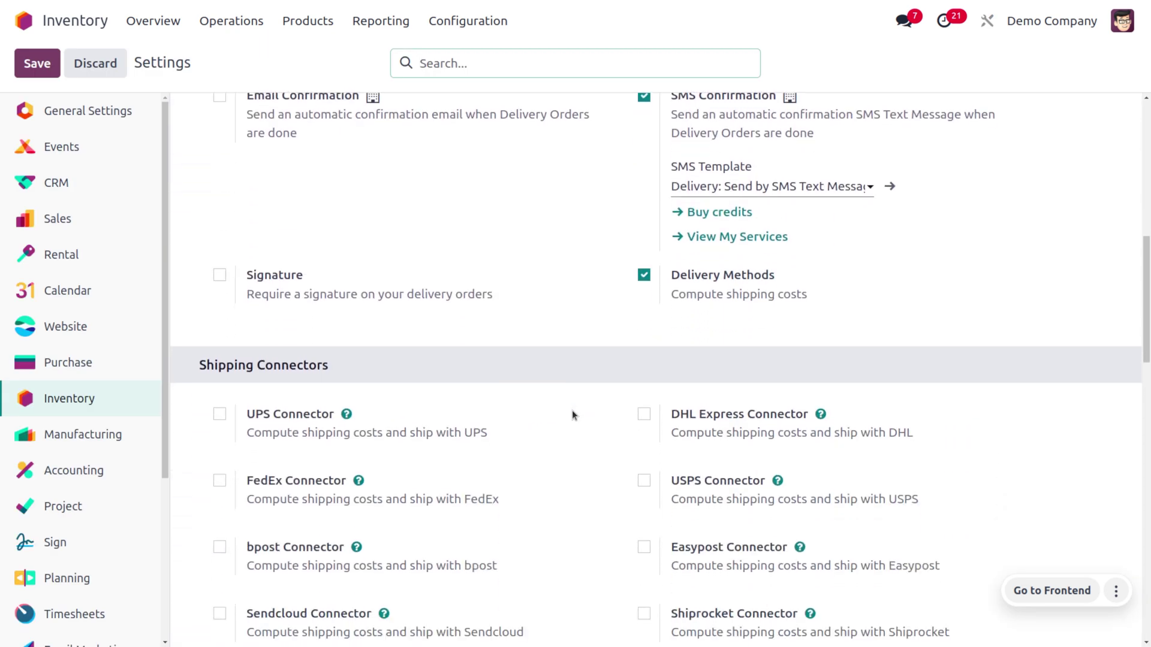
{"action": "scroll", "coordinate": [571, 411], "scroll_direction": "down", "scroll_amount": 3}
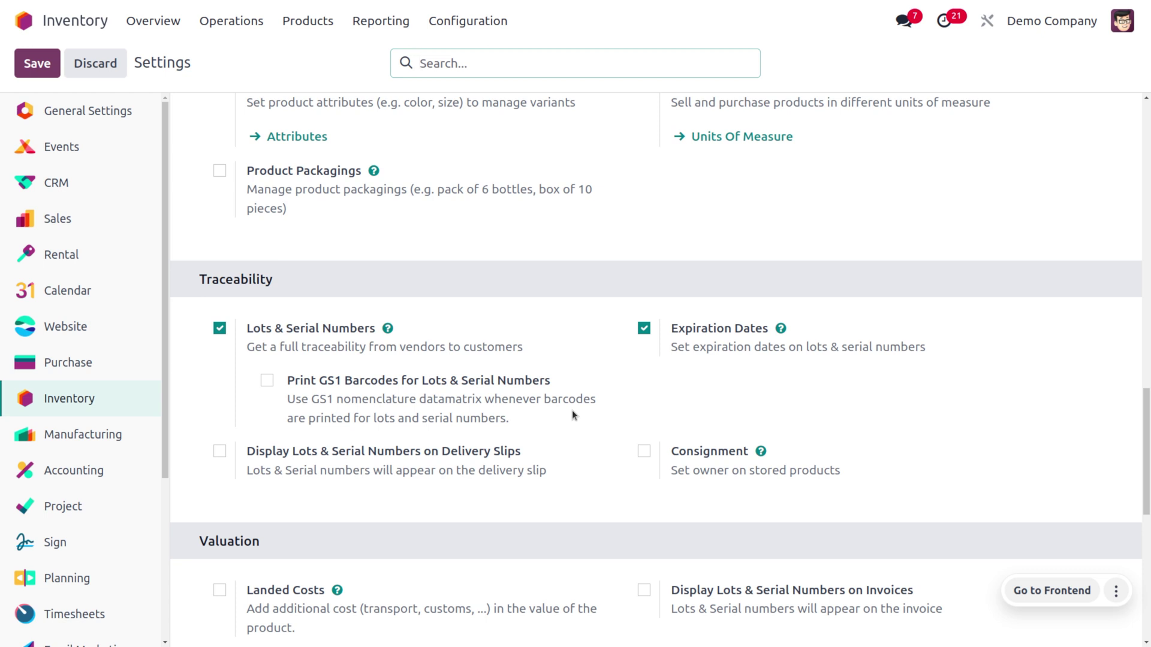
- Open the Dark Chocolate product, set its inventory tracking to By Lots and enable Expiration Date
{"action": "left_click", "coordinate": [307, 21]}
{"action": "left_click", "coordinate": [322, 57]}
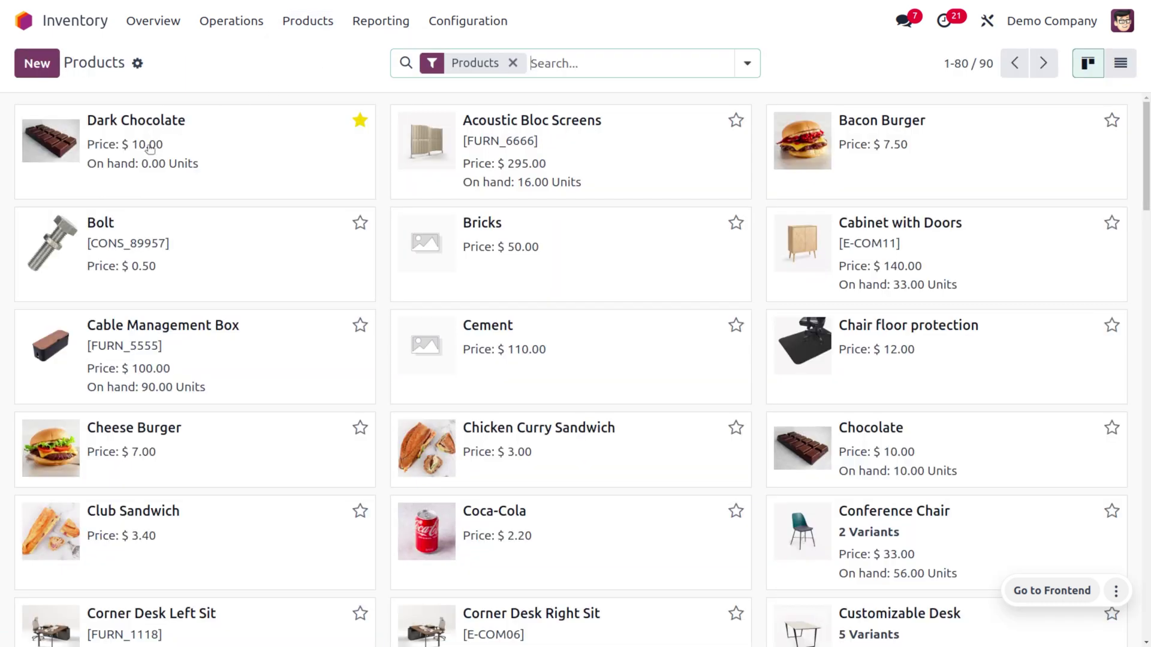
{"action": "left_click", "coordinate": [205, 154]}
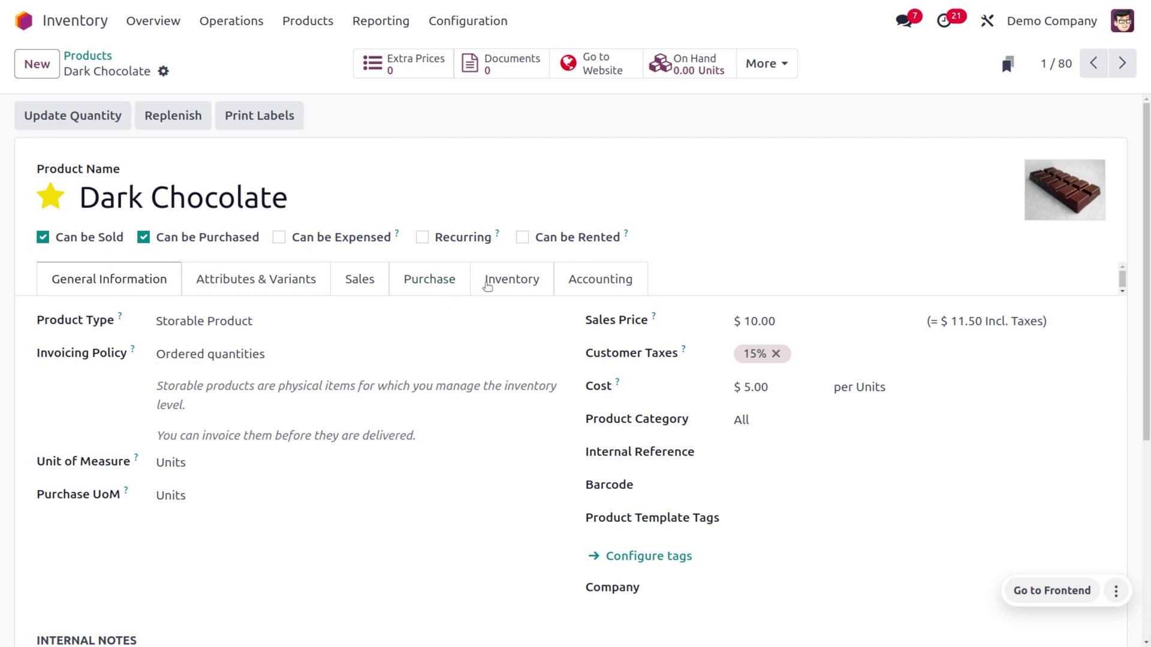
{"action": "left_click", "coordinate": [497, 285]}
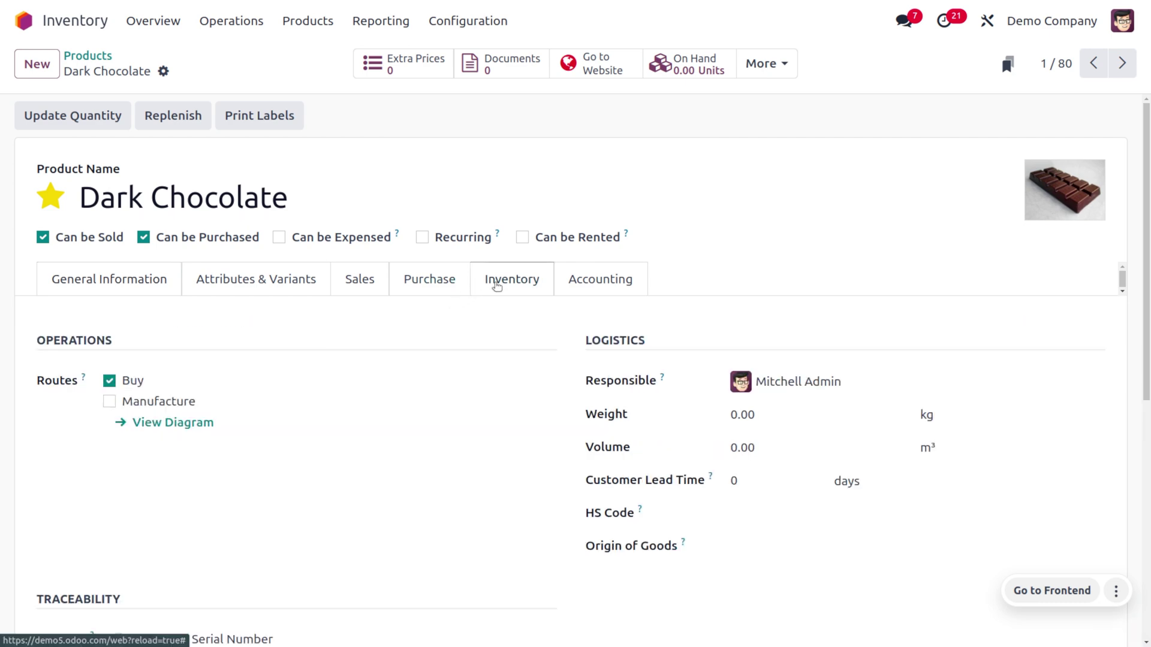
{"action": "scroll", "coordinate": [373, 443], "scroll_direction": "down", "scroll_amount": 5}
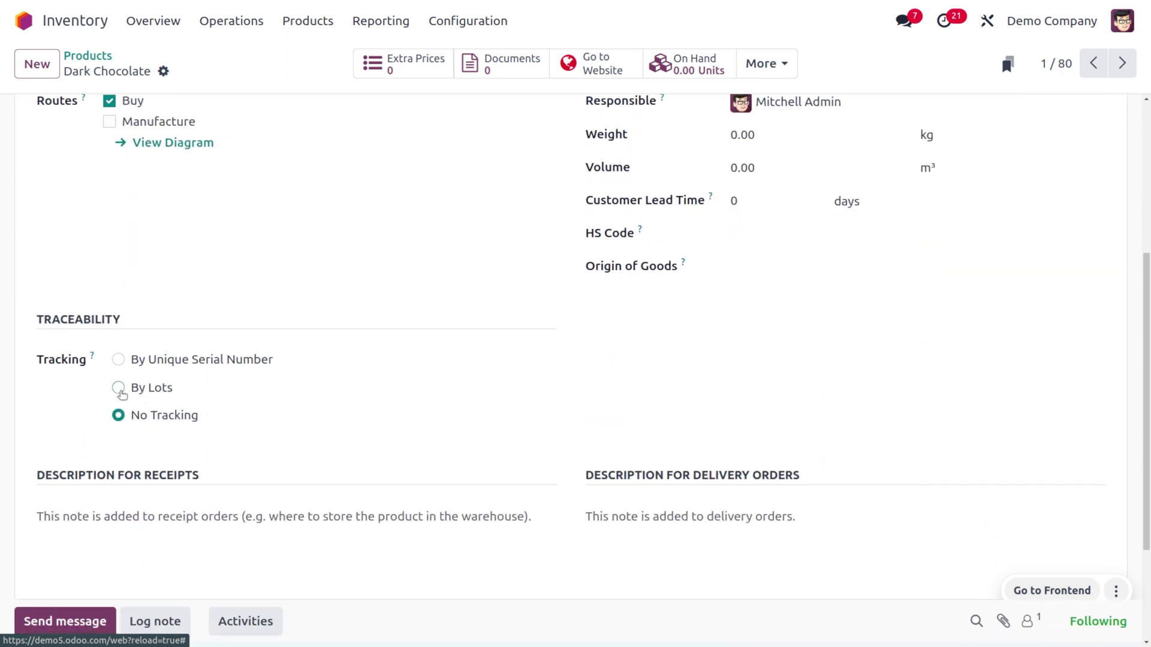
{"action": "left_click", "coordinate": [119, 388]}
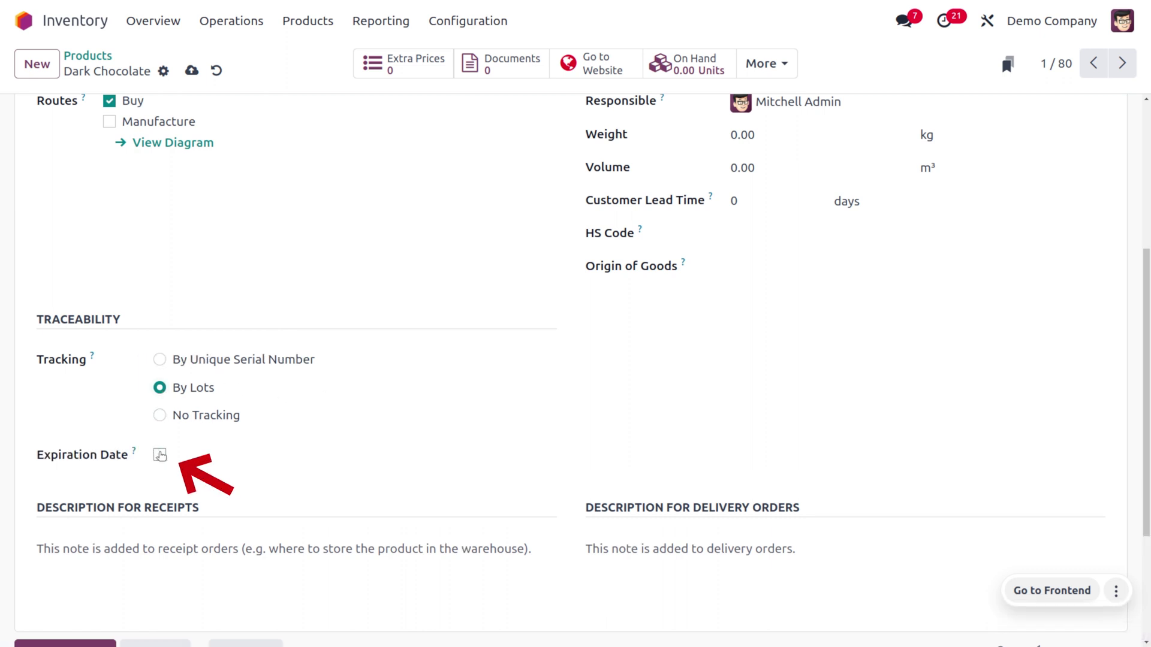
{"action": "left_click", "coordinate": [160, 455]}
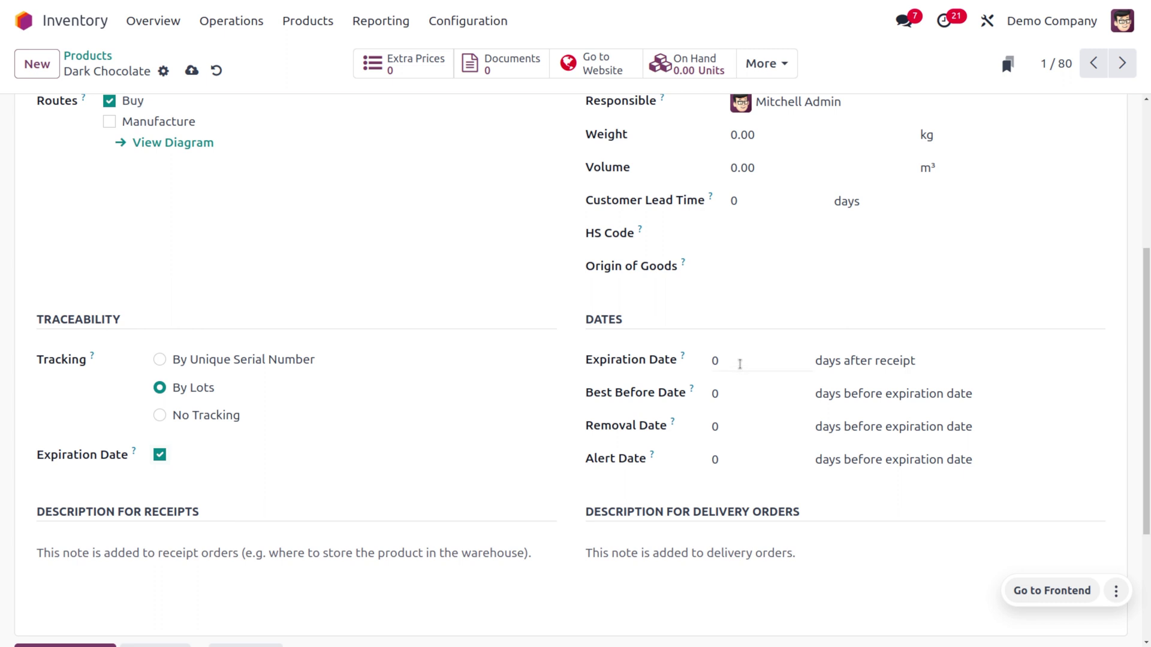
- Set both the product's Best Before Date and Removal Date to 2 days before the expiration date
{"action": "left_click", "coordinate": [725, 395]}
{"action": "type", "text": "2"}
{"action": "left_click", "coordinate": [748, 430]}
{"action": "type", "text": "2"}
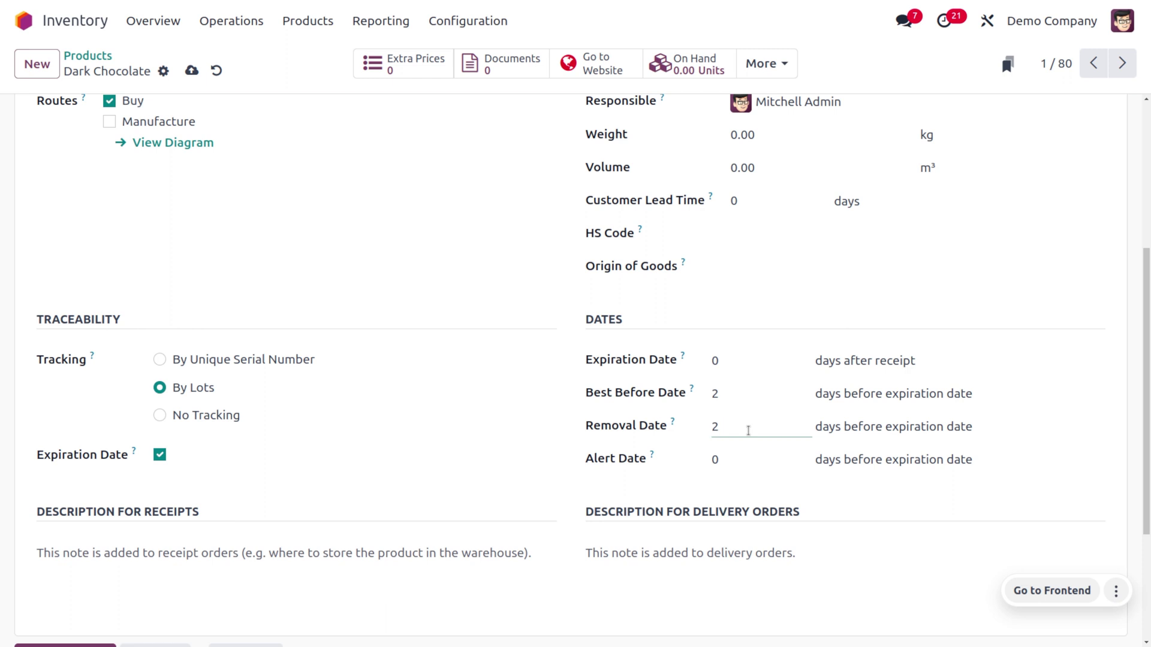
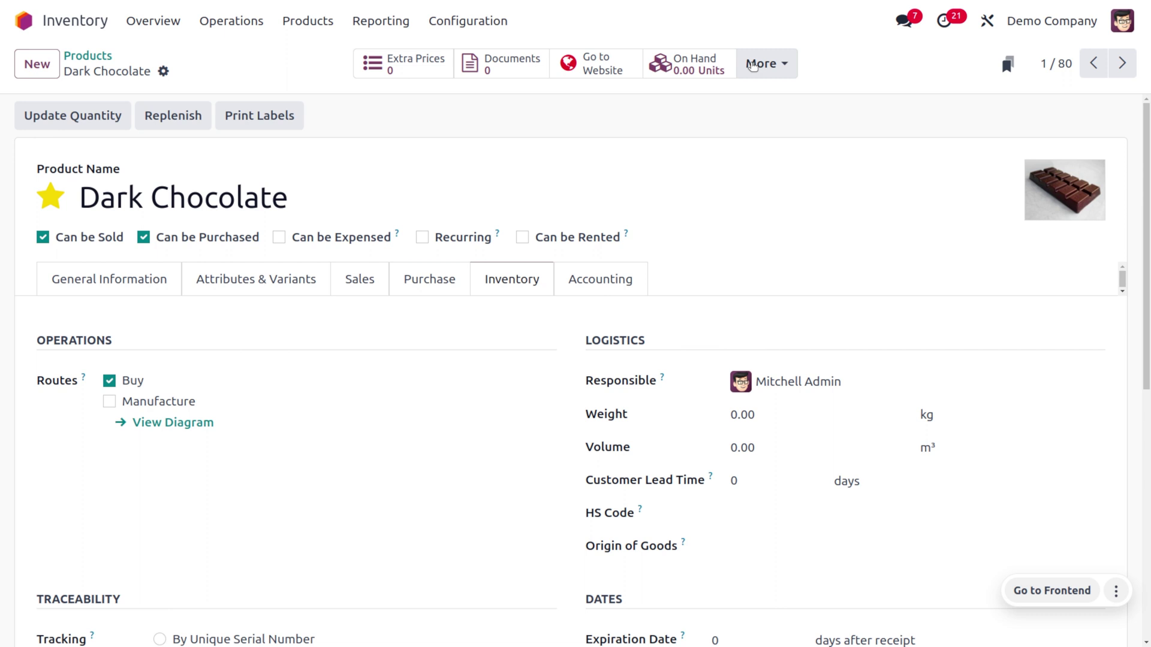
- Create and save a new lot for Dark Chocolate with the lot/serial number DC01
{"action": "left_click", "coordinate": [753, 65]}
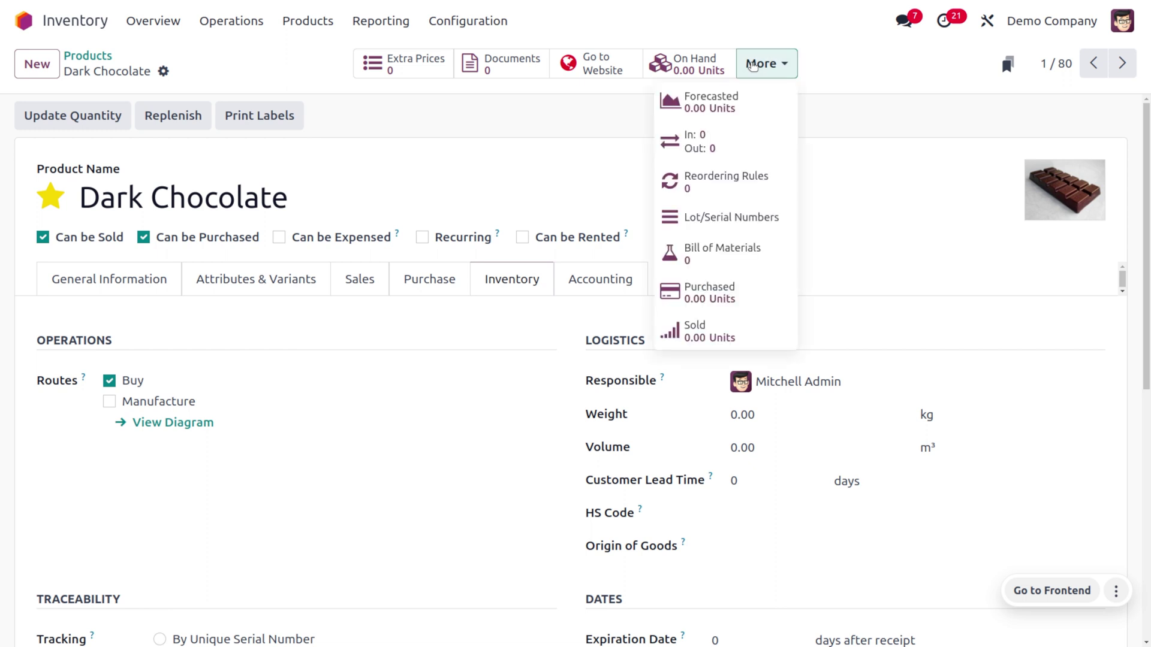
{"action": "left_click", "coordinate": [733, 211]}
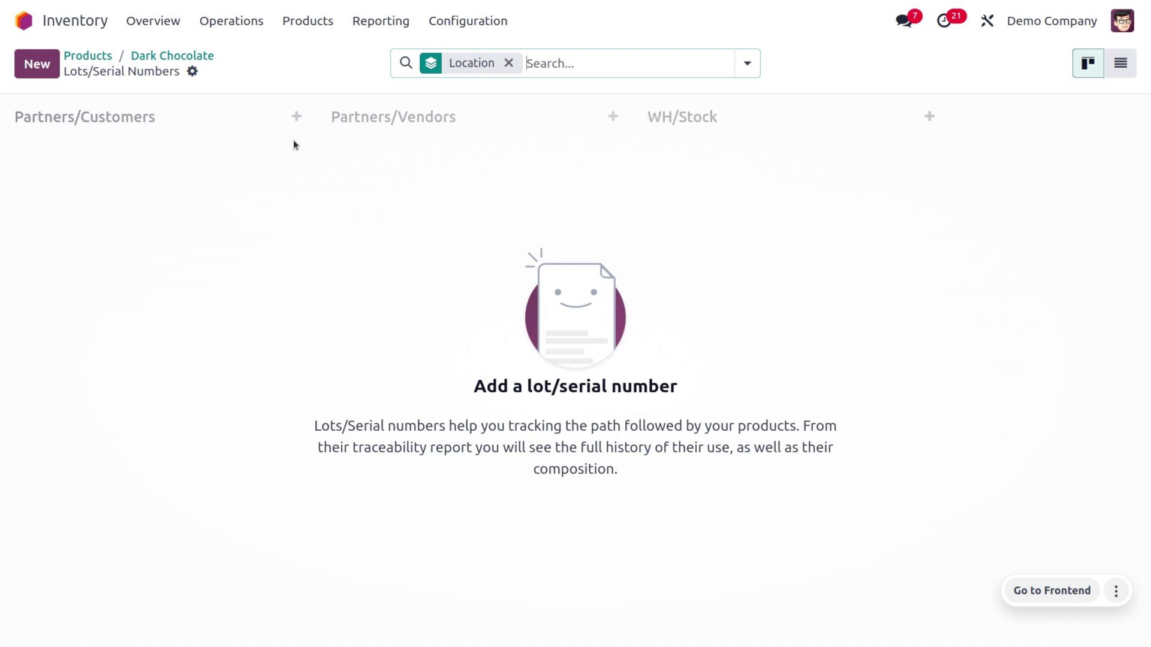
{"action": "left_click", "coordinate": [36, 67]}
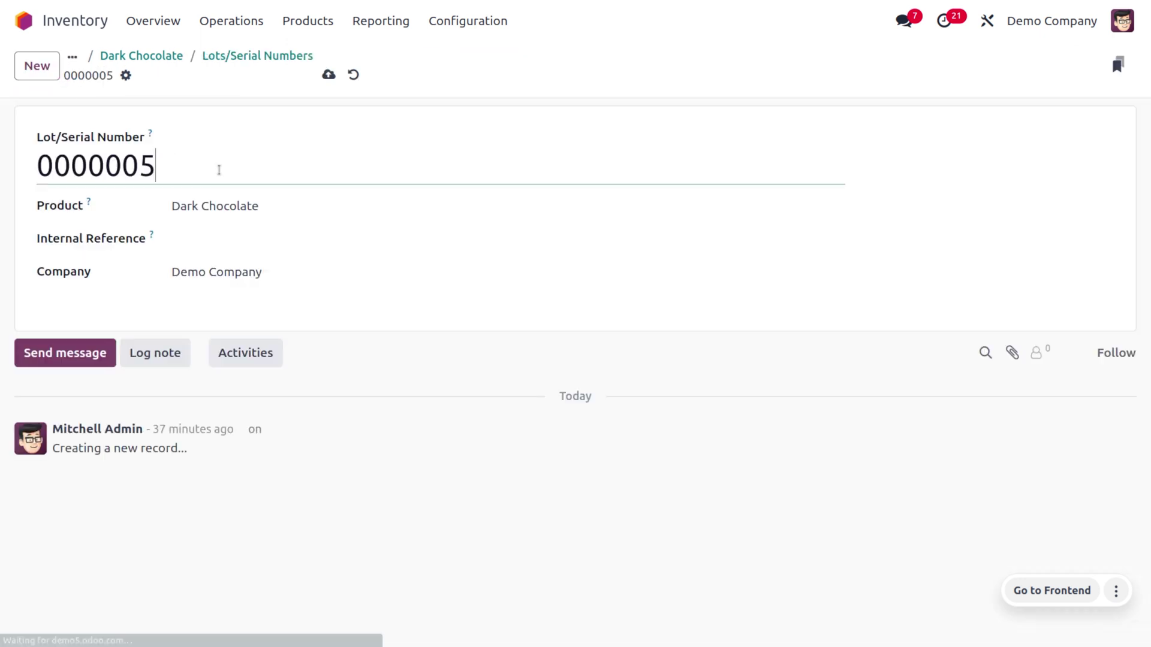
{"action": "left_click", "coordinate": [238, 179]}
{"action": "key", "text": "BackSpace"}
{"action": "key", "text": "BackSpace"}
{"action": "key", "text": "BackSpace"}
{"action": "key", "text": "BackSpace"}
{"action": "key", "text": "BackSpace"}
{"action": "key", "text": "BackSpace"}
{"action": "key", "text": "BackSpace"}
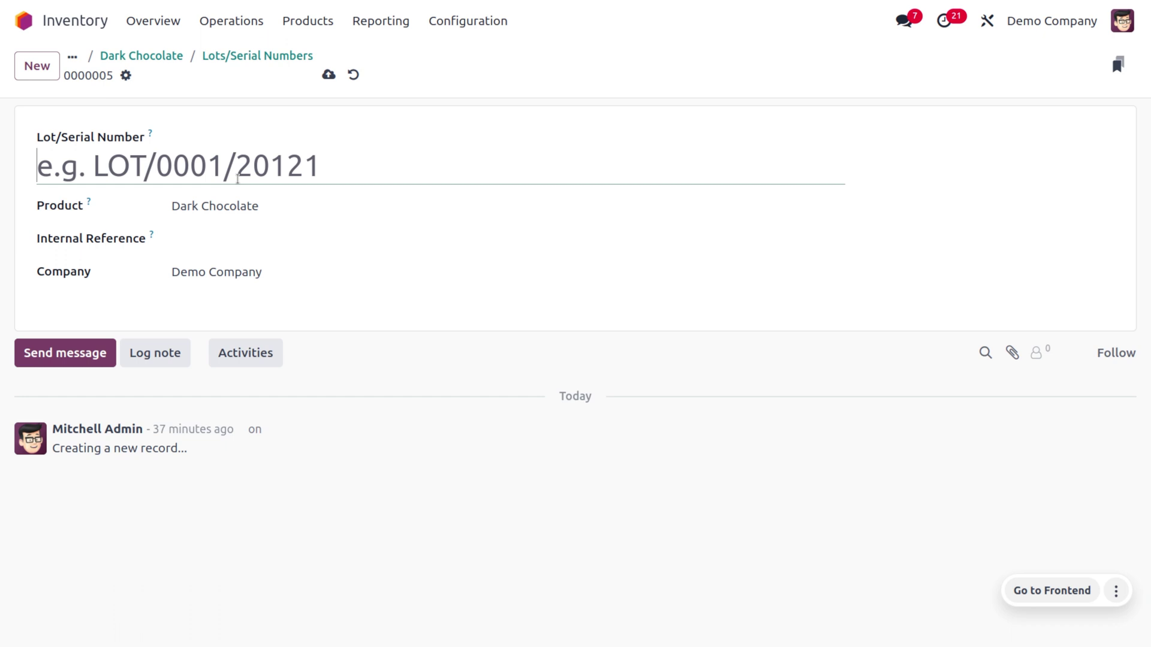
{"action": "type", "text": "dc"}
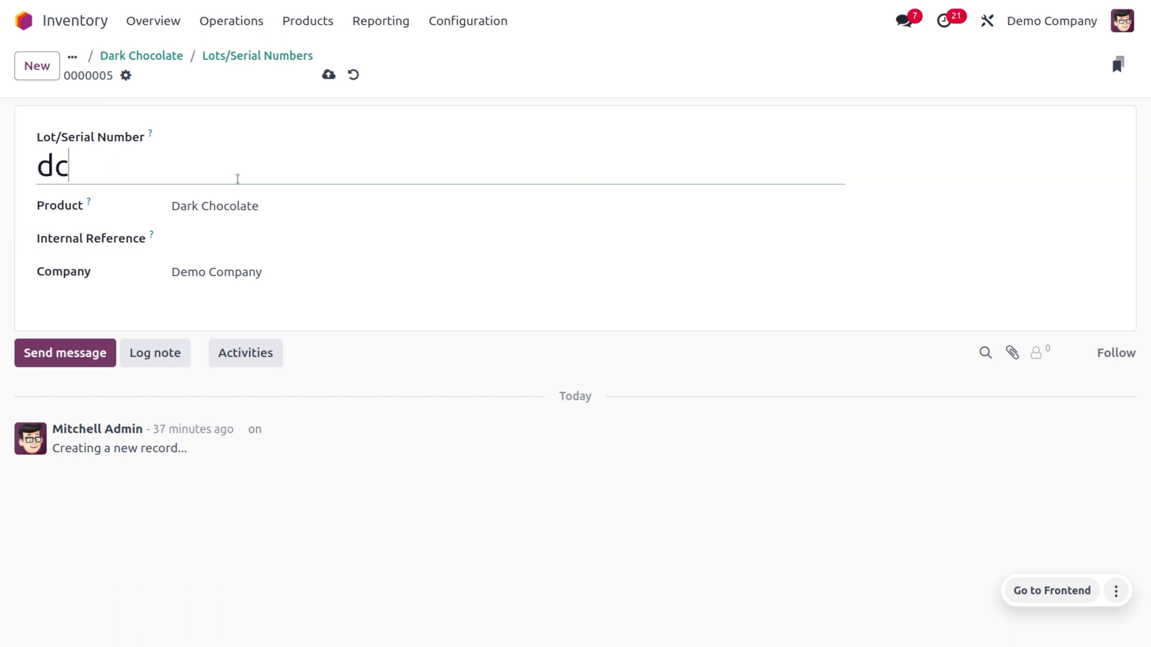
{"action": "key", "text": "BackSpace"}
{"action": "type", "text": "DC"}
{"action": "key", "text": "BackSpace"}
{"action": "key", "text": "BackSpace"}
{"action": "key", "text": "BackSpace"}
{"action": "type", "text": "DC01"}
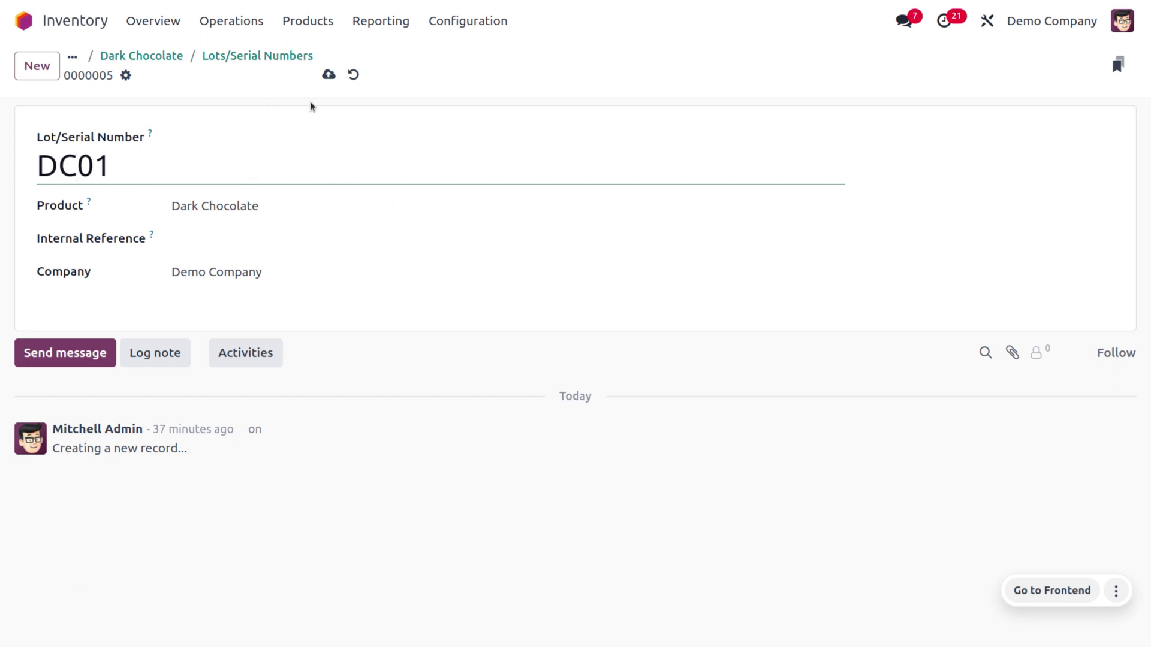
{"action": "left_click", "coordinate": [326, 76]}
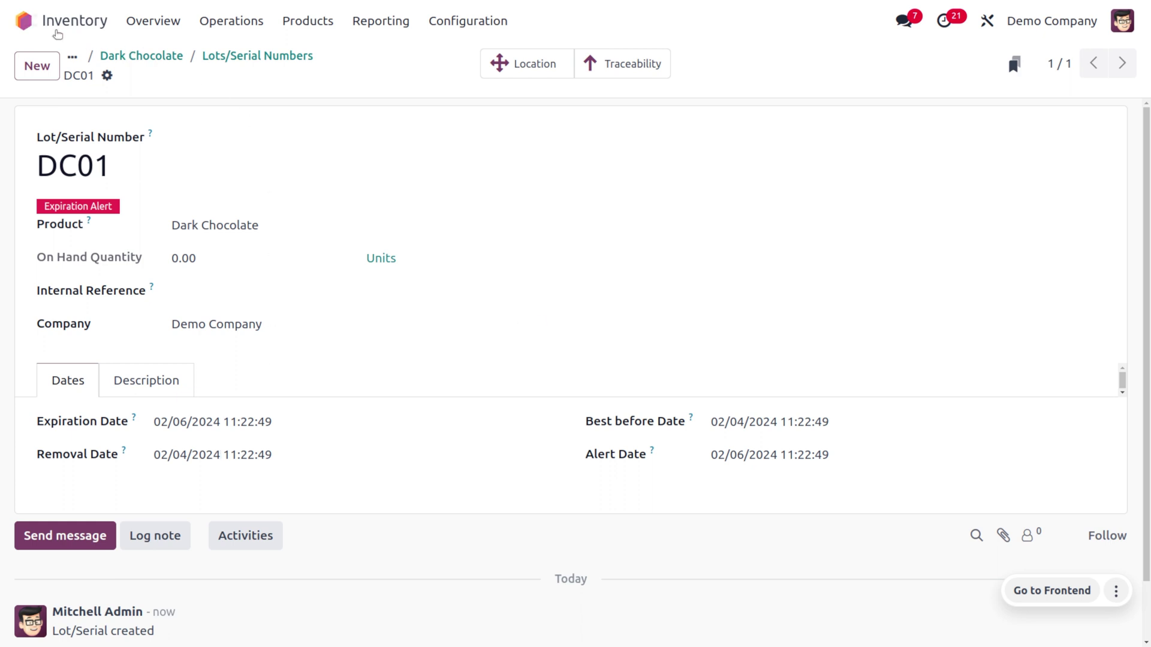
- Switch to the Purchase app and create a new request for quotation with Azure Interior as the vendor
{"action": "left_click", "coordinate": [32, 30]}
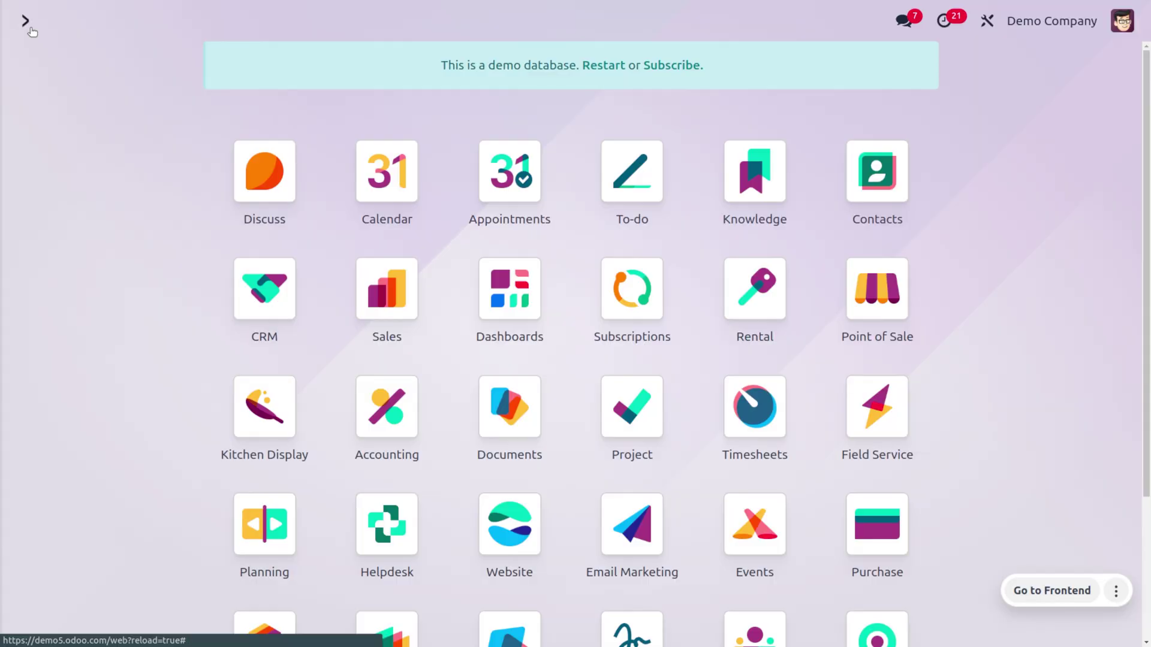
{"action": "type", "text": "p"}
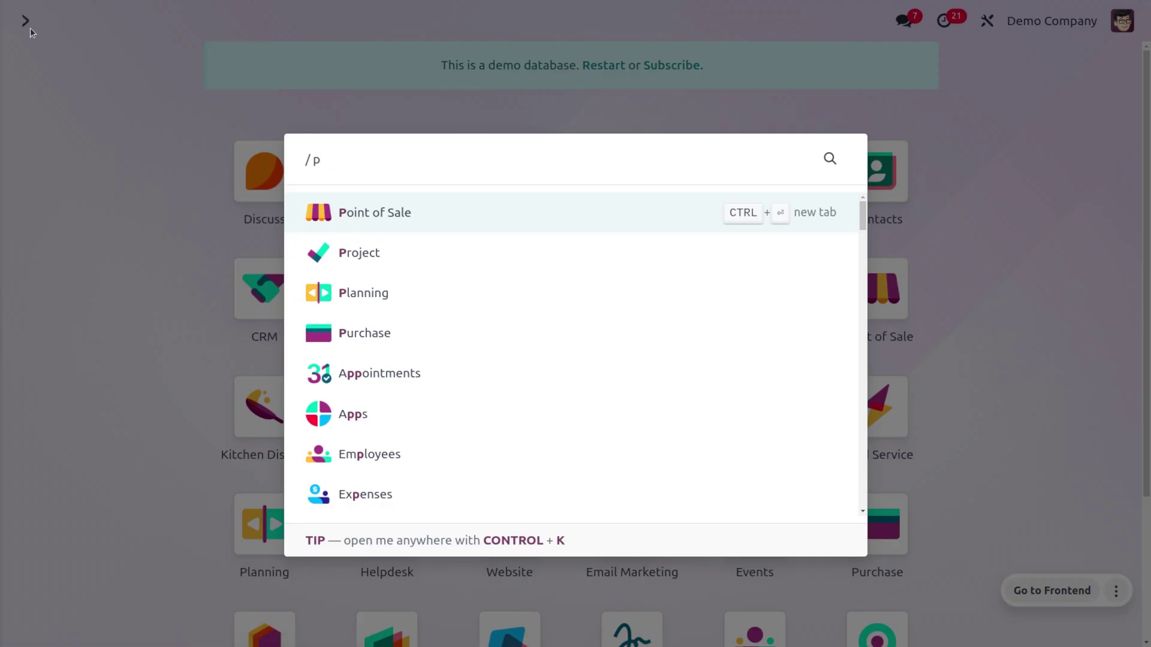
{"action": "type", "text": "u"}
{"action": "key", "text": "Return"}
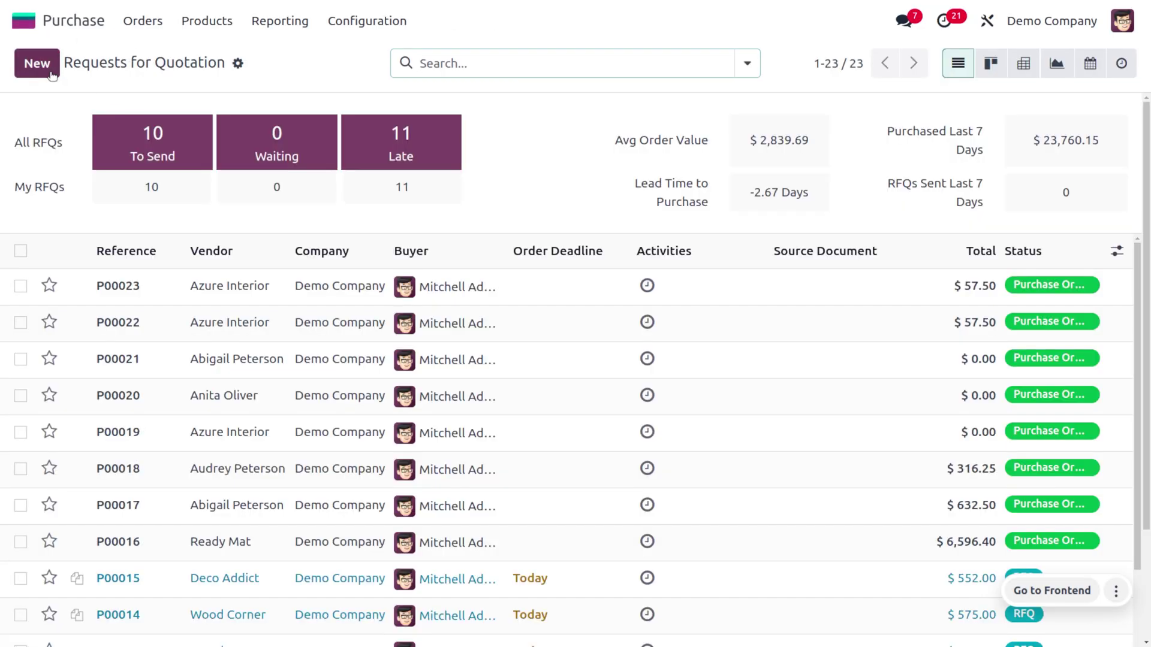
{"action": "left_click", "coordinate": [36, 70]}
{"action": "left_click", "coordinate": [204, 235]}
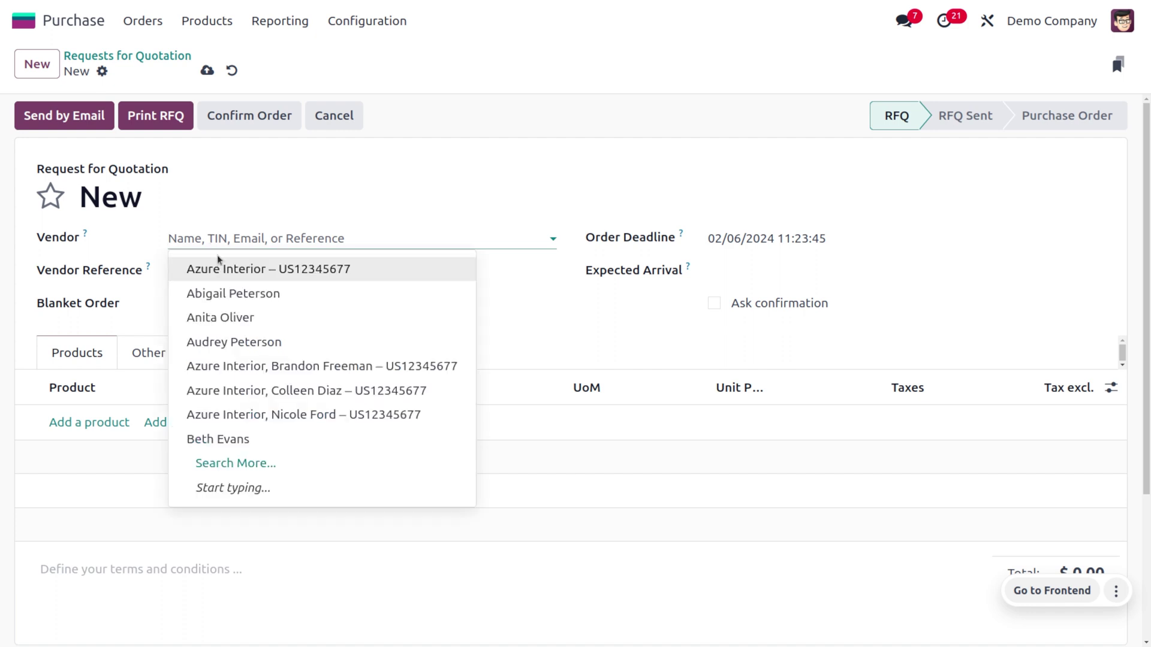
{"action": "left_click", "coordinate": [230, 278]}
- Add Dark Chocolate with a quantity of 10 to the request for quotation and confirm the order
{"action": "left_click", "coordinate": [91, 420]}
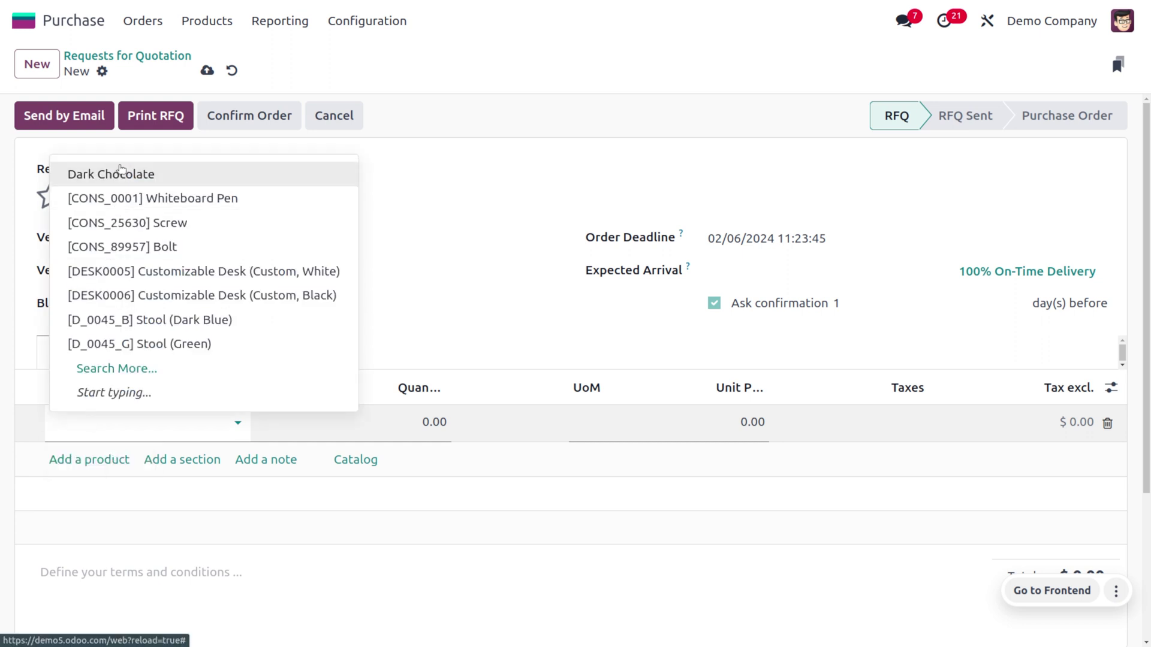
{"action": "left_click", "coordinate": [120, 174]}
{"action": "left_click", "coordinate": [431, 425]}
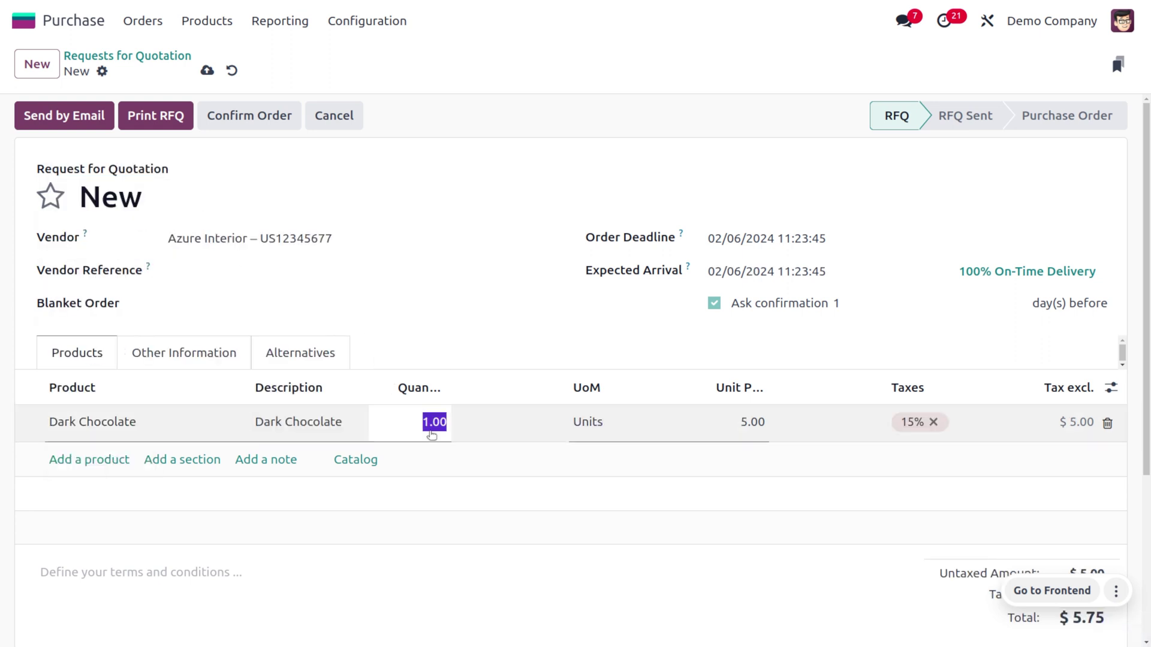
{"action": "type", "text": "10"}
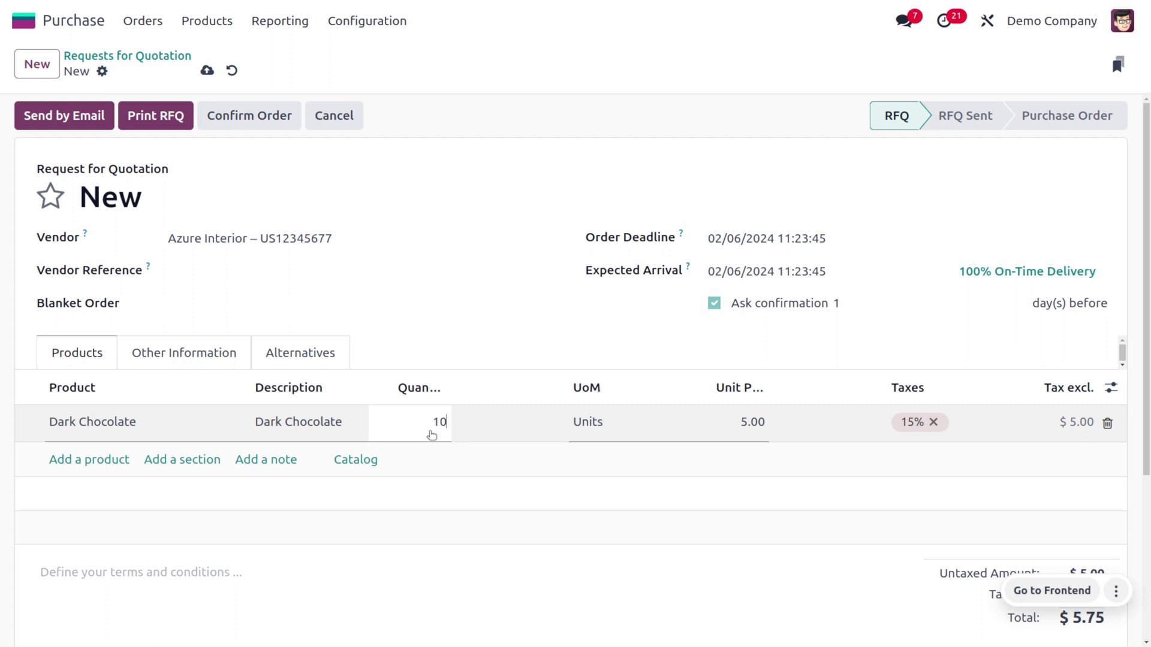
{"action": "left_click", "coordinate": [268, 126]}
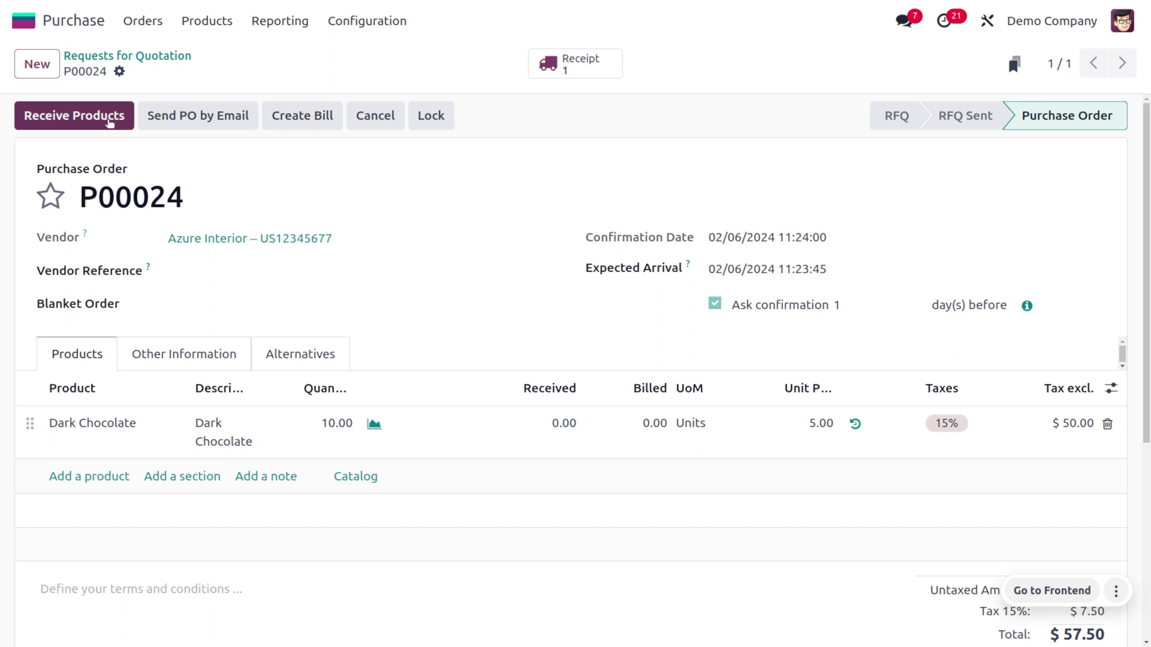
- Open the purchase order's receipt, assign lot DC01 to the Dark Chocolate line and save the stock move
{"action": "left_click", "coordinate": [81, 118]}
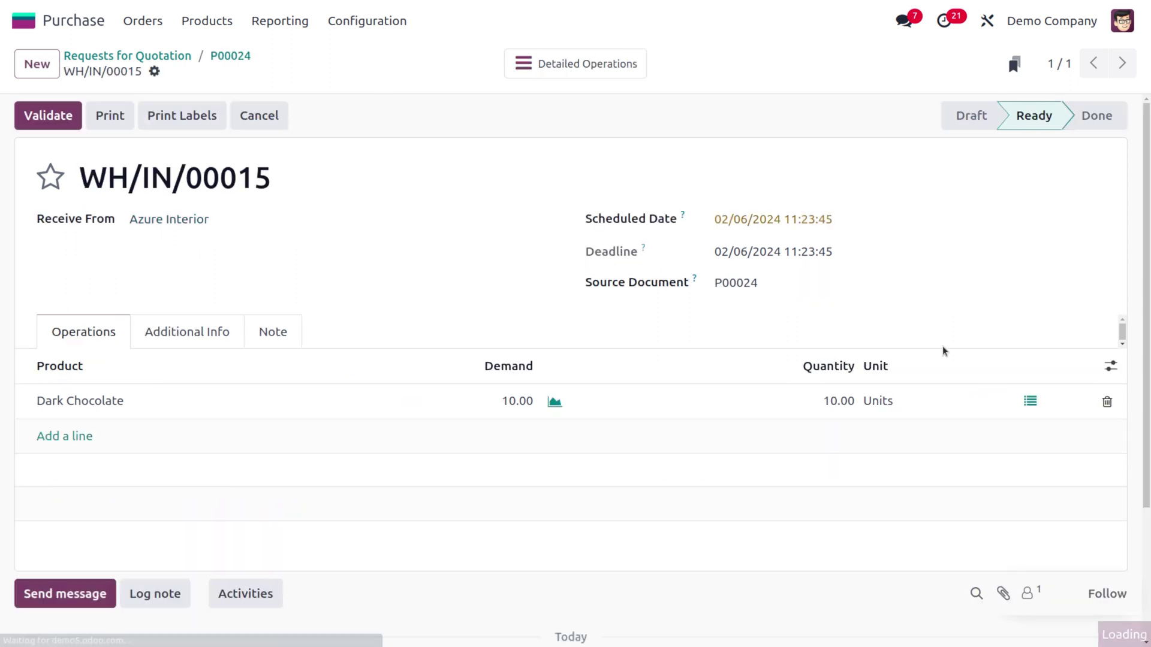
{"action": "left_click", "coordinate": [1031, 402]}
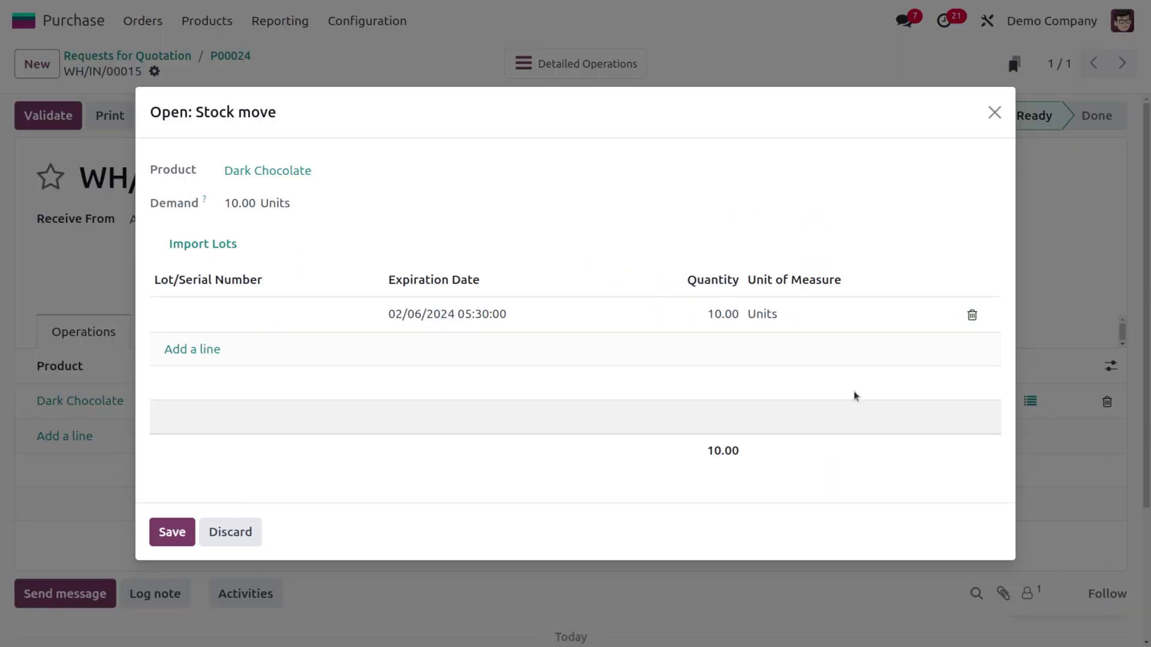
{"action": "left_click", "coordinate": [255, 317]}
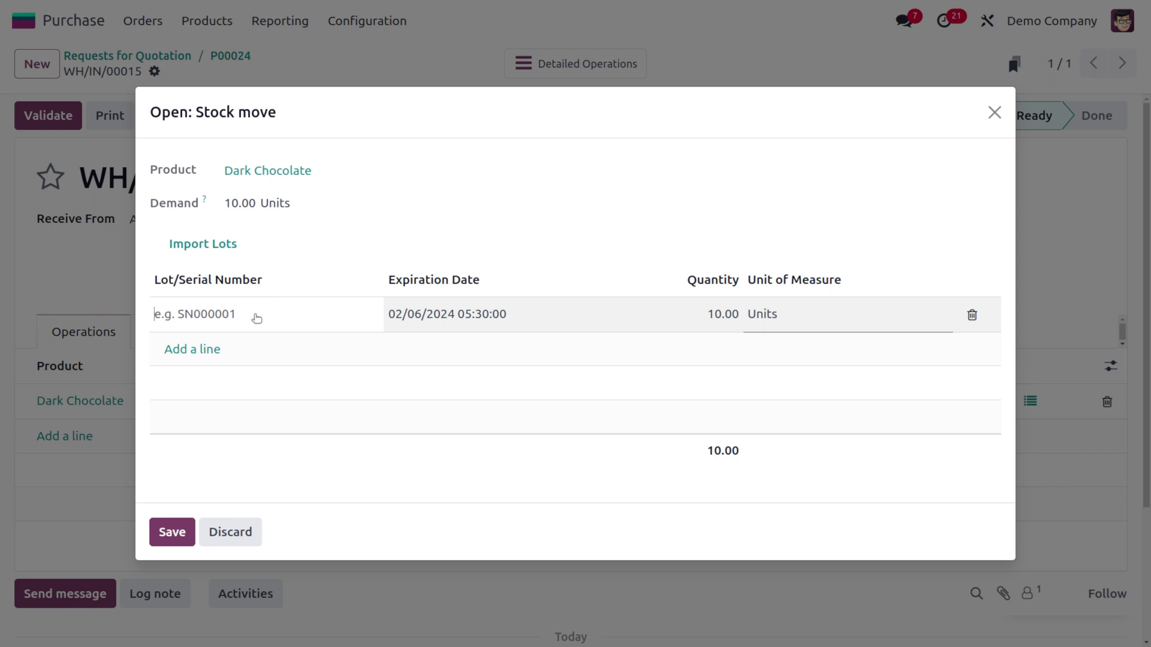
{"action": "type", "text": "dc"}
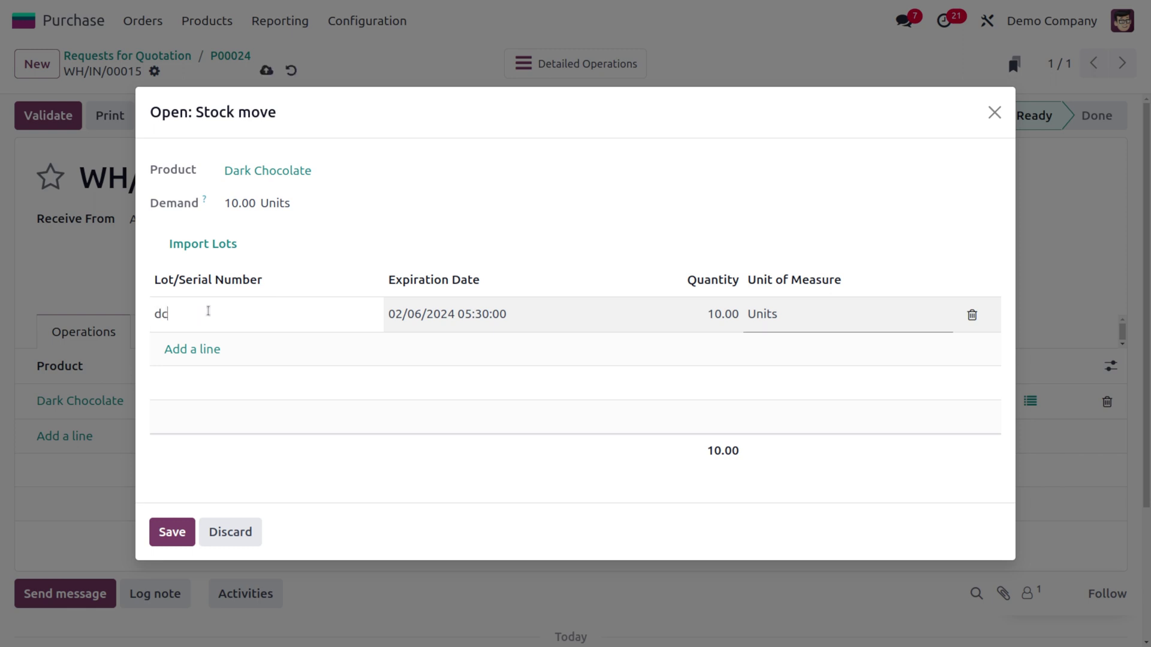
{"action": "key", "text": "BackSpace"}
{"action": "type", "text": "DC01"}
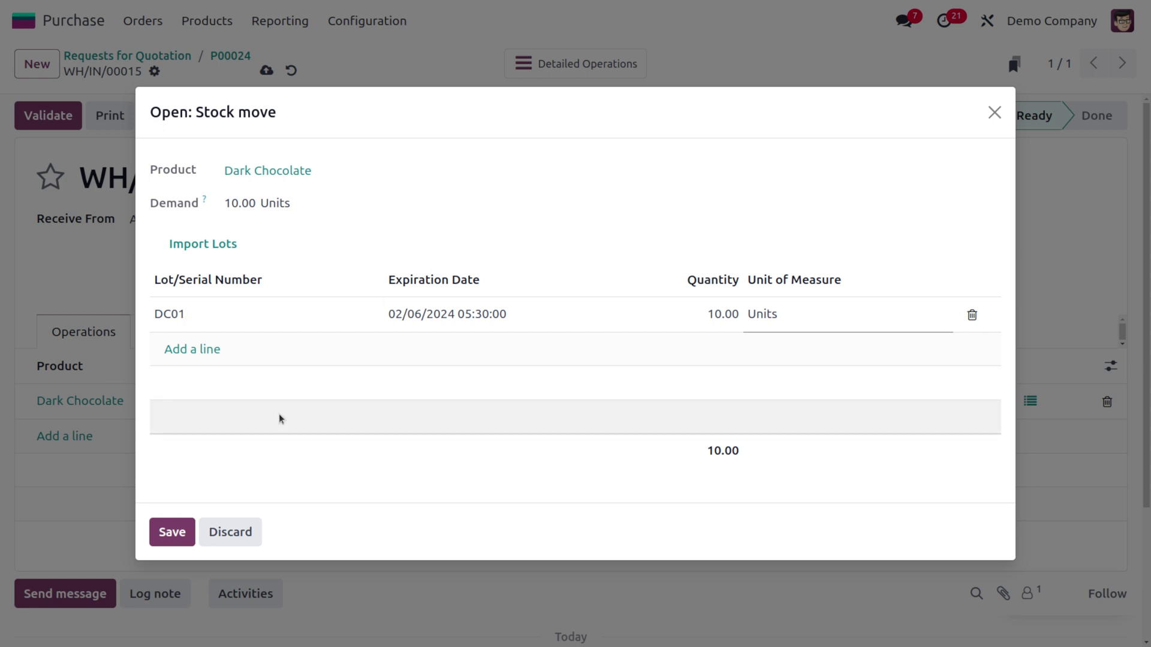
{"action": "left_click", "coordinate": [169, 542]}
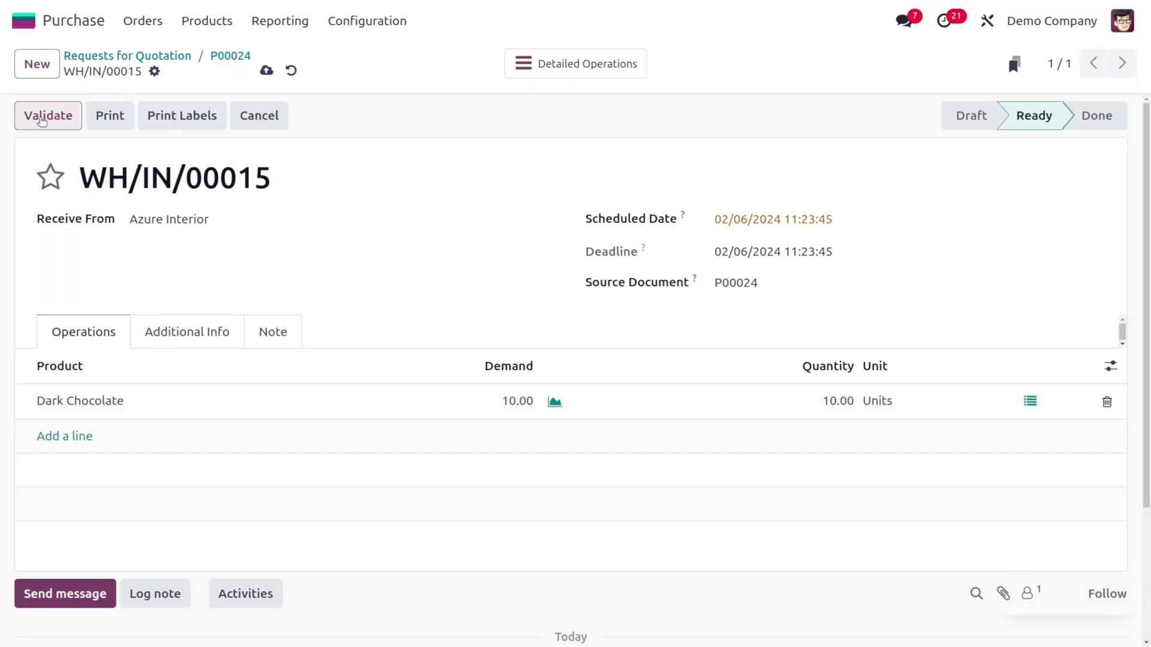
- Validate receipt WH/IN/00015 for the Dark Chocolate units
{"action": "left_click", "coordinate": [41, 118]}
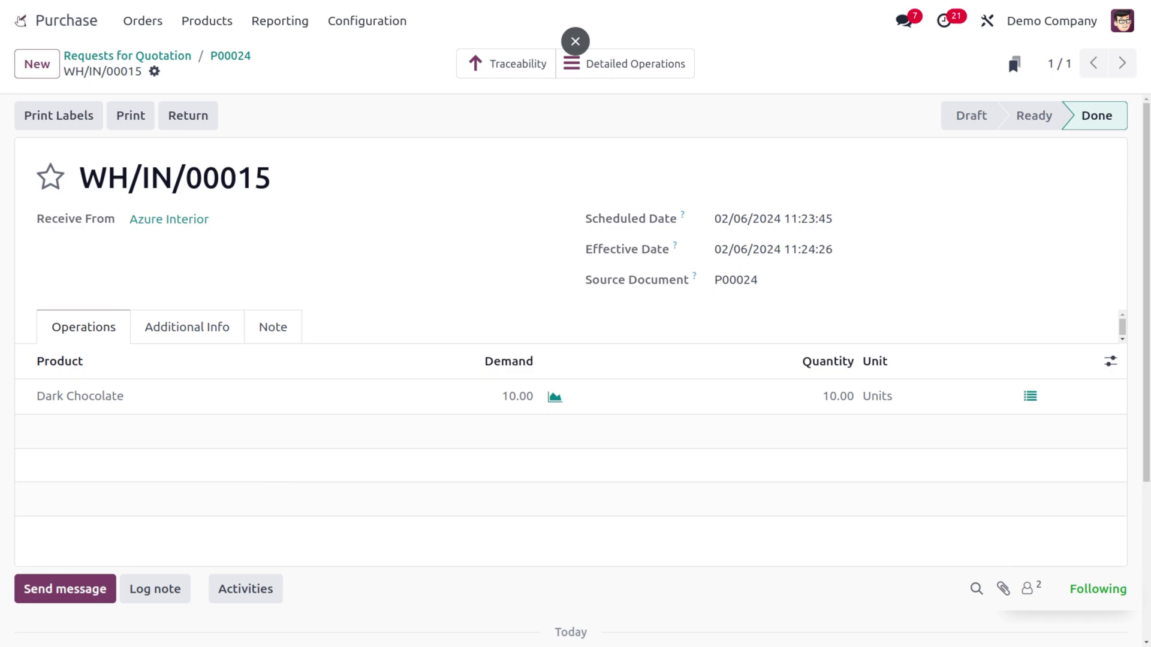
- Switch to the Sales app, create a new quotation and choose an individual contact as the customer
{"action": "left_click", "coordinate": [21, 21]}
{"action": "type", "text": "sa"}
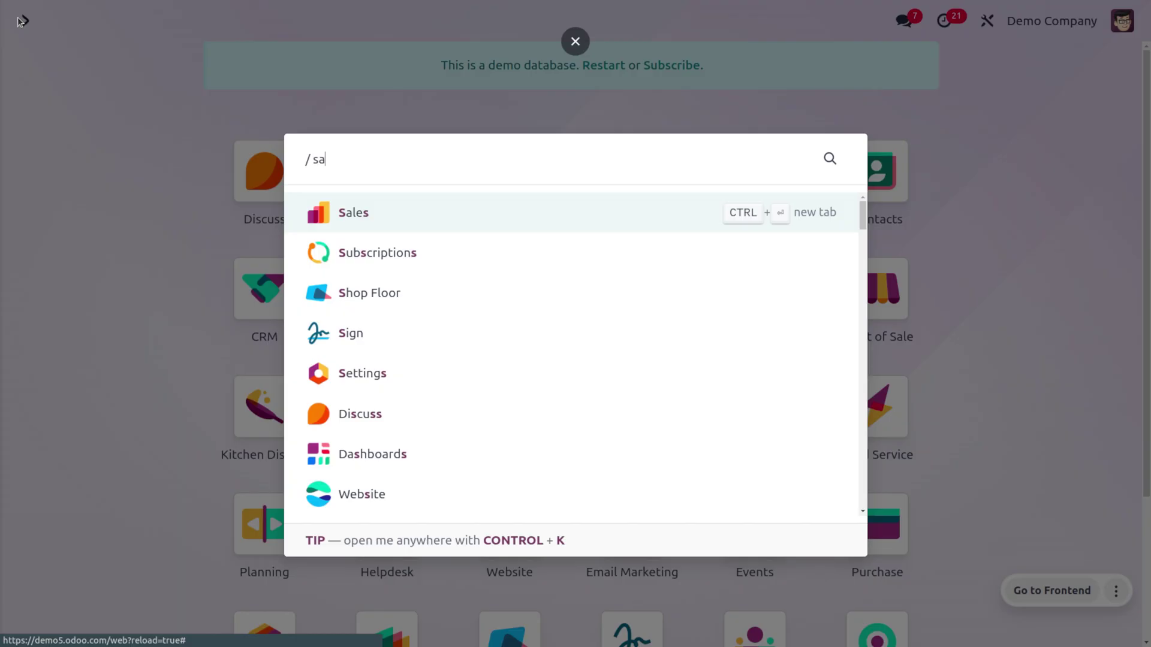
{"action": "key", "text": "Return"}
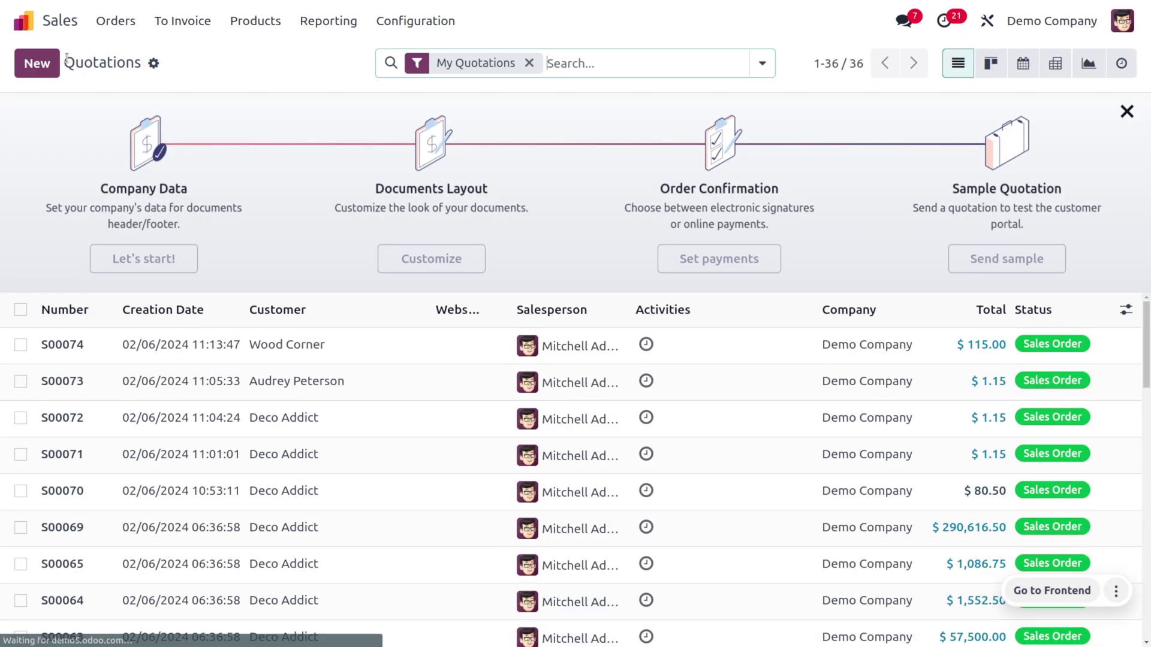
{"action": "left_click", "coordinate": [46, 62]}
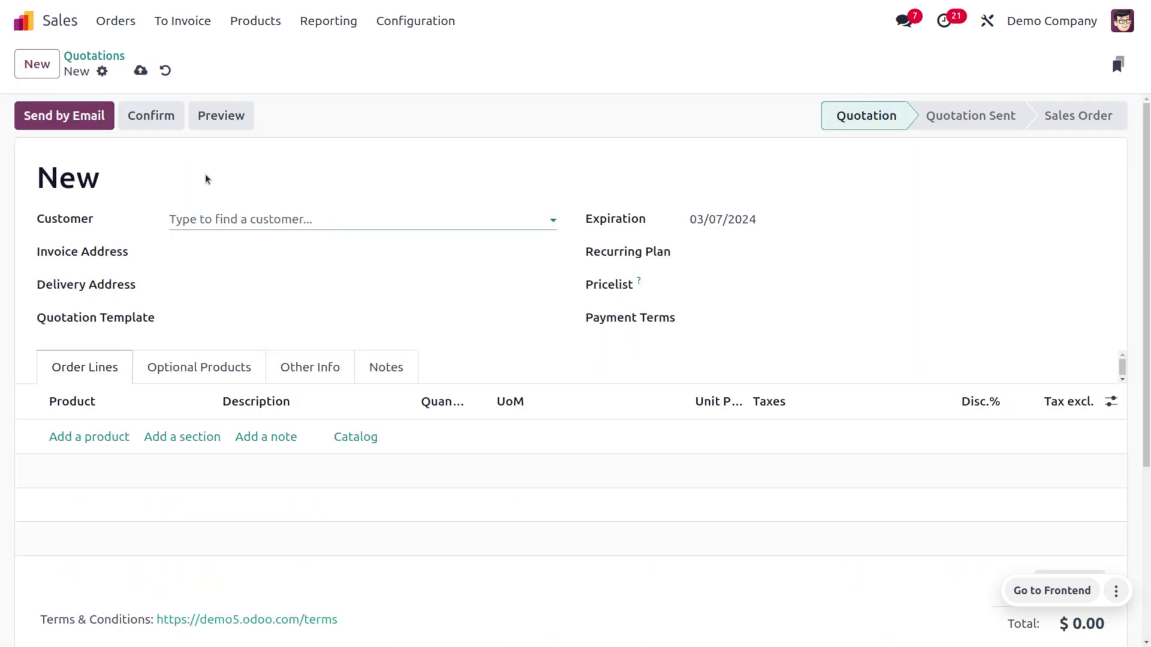
{"action": "left_click", "coordinate": [258, 219]}
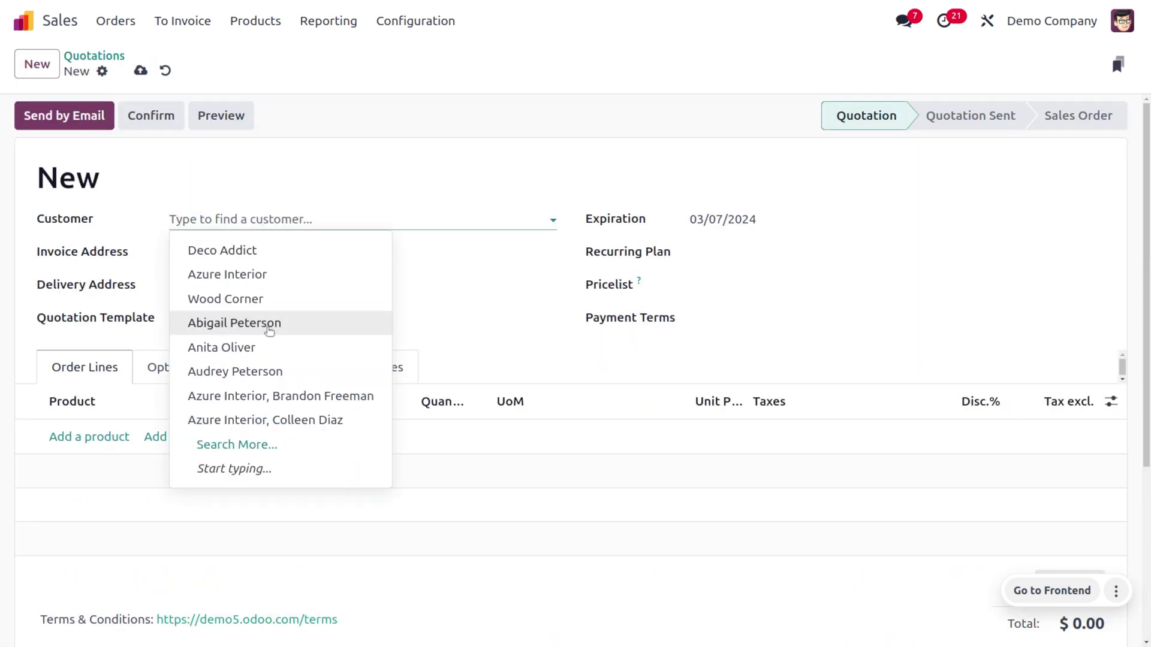
{"action": "left_click", "coordinate": [270, 371]}
- Add Dark Chocolate with a quantity of 10 to the quotation, save it and confirm the sales order
{"action": "left_click", "coordinate": [80, 436]}
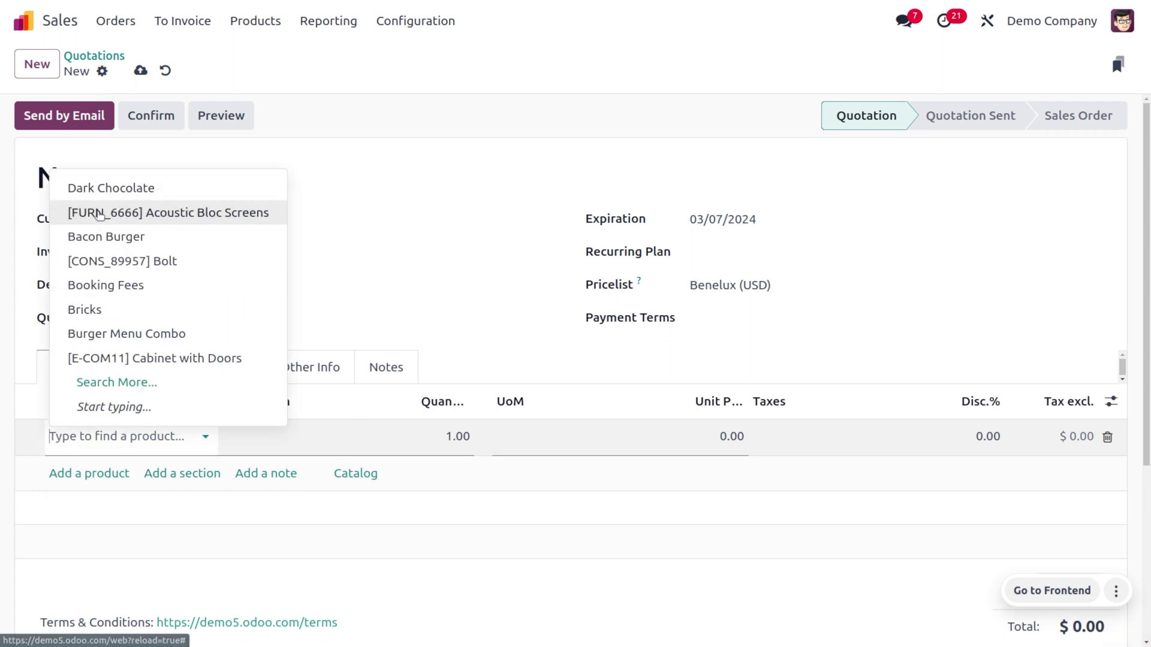
{"action": "left_click", "coordinate": [109, 188]}
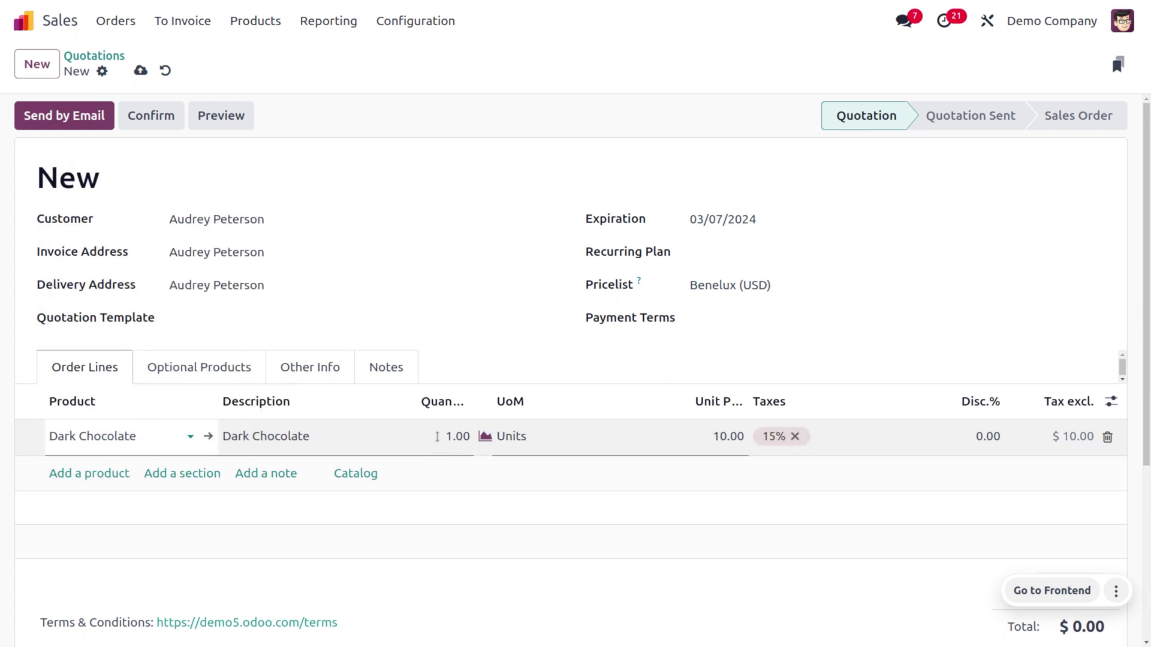
{"action": "left_click", "coordinate": [441, 439]}
{"action": "type", "text": "10"}
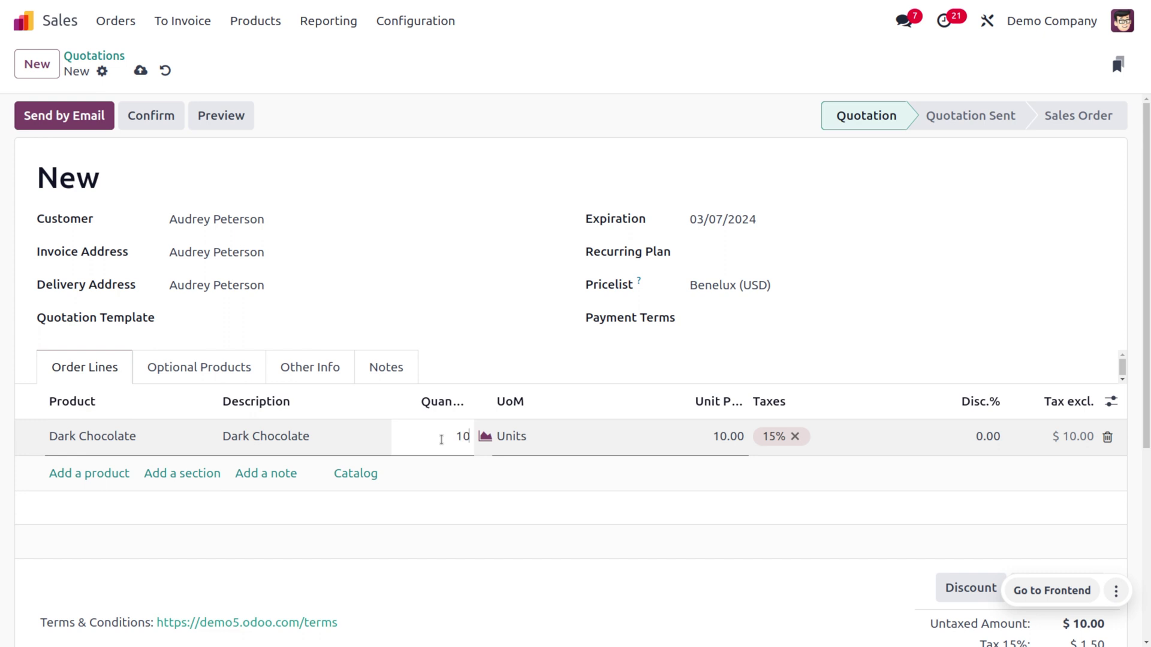
{"action": "left_click", "coordinate": [415, 109]}
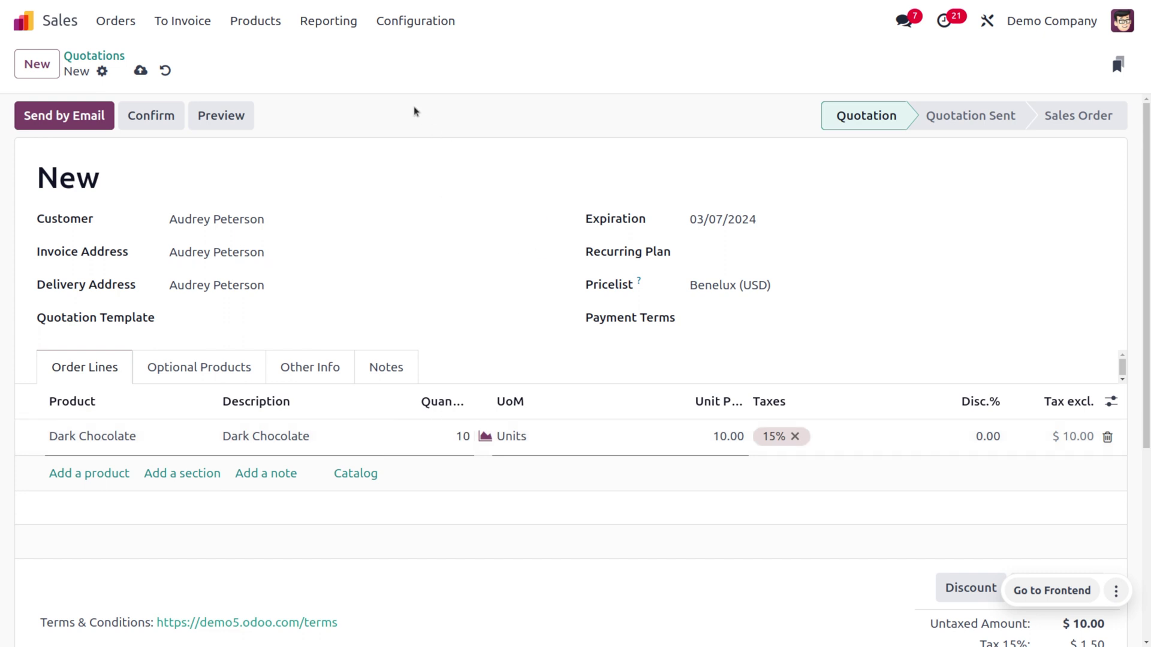
{"action": "left_click", "coordinate": [139, 71]}
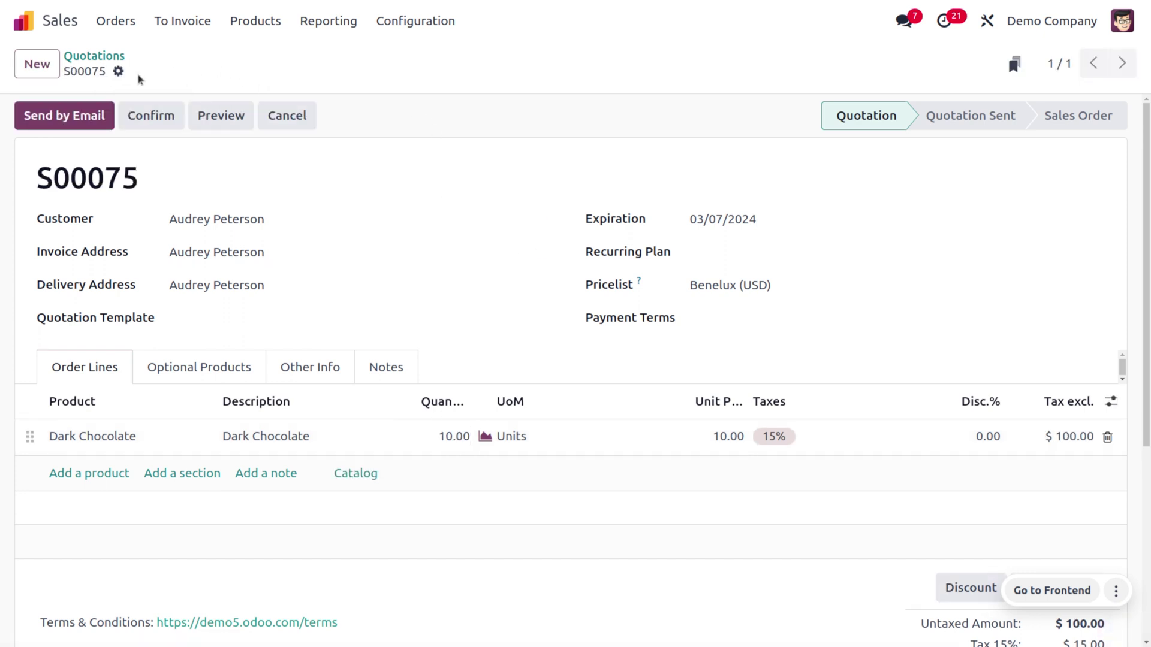
{"action": "left_click", "coordinate": [152, 115]}
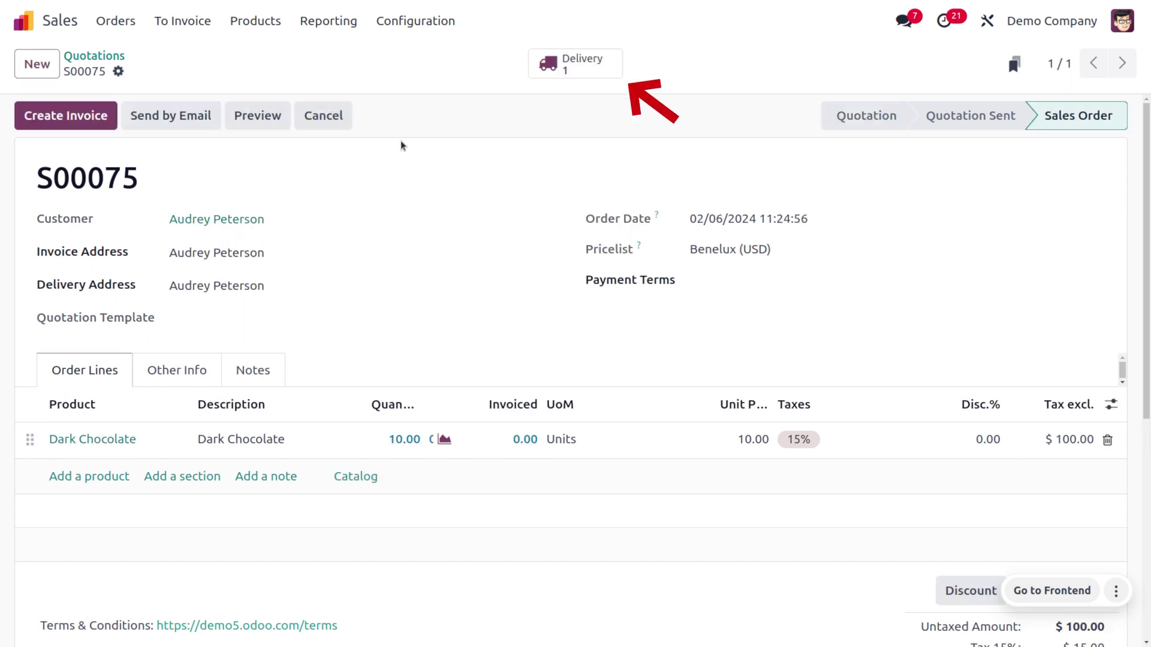
- Open the sales order's delivery, pick Dark Chocolate from lot DC01 in WH/Stock and save the stock move
{"action": "left_click", "coordinate": [570, 67]}
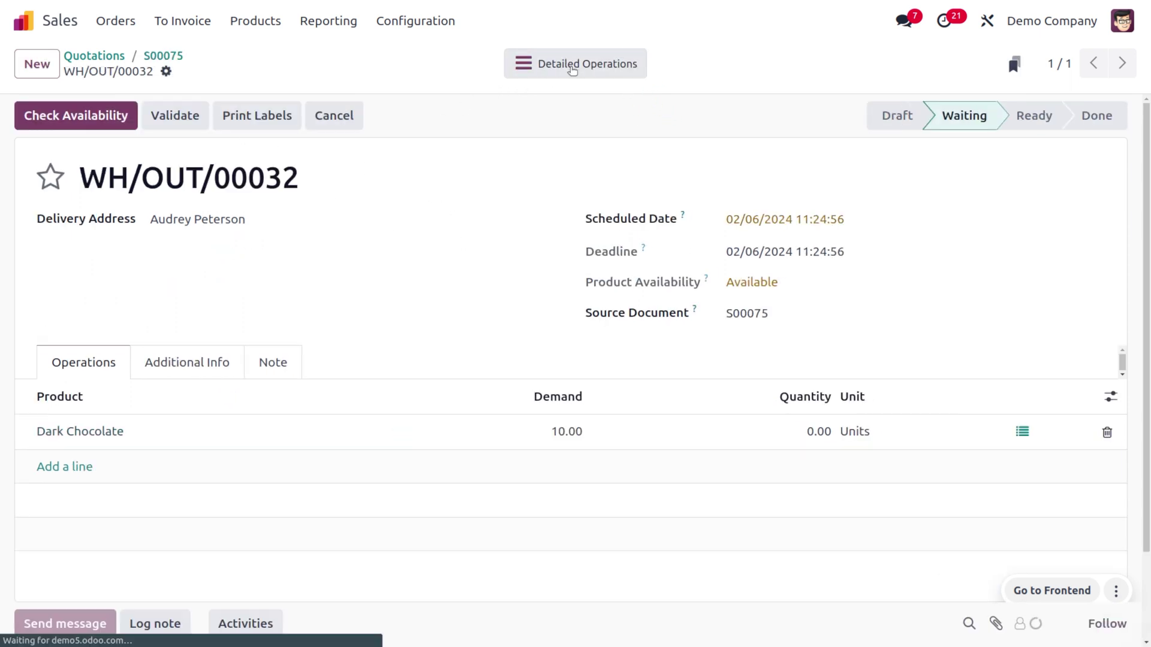
{"action": "left_click", "coordinate": [1021, 432]}
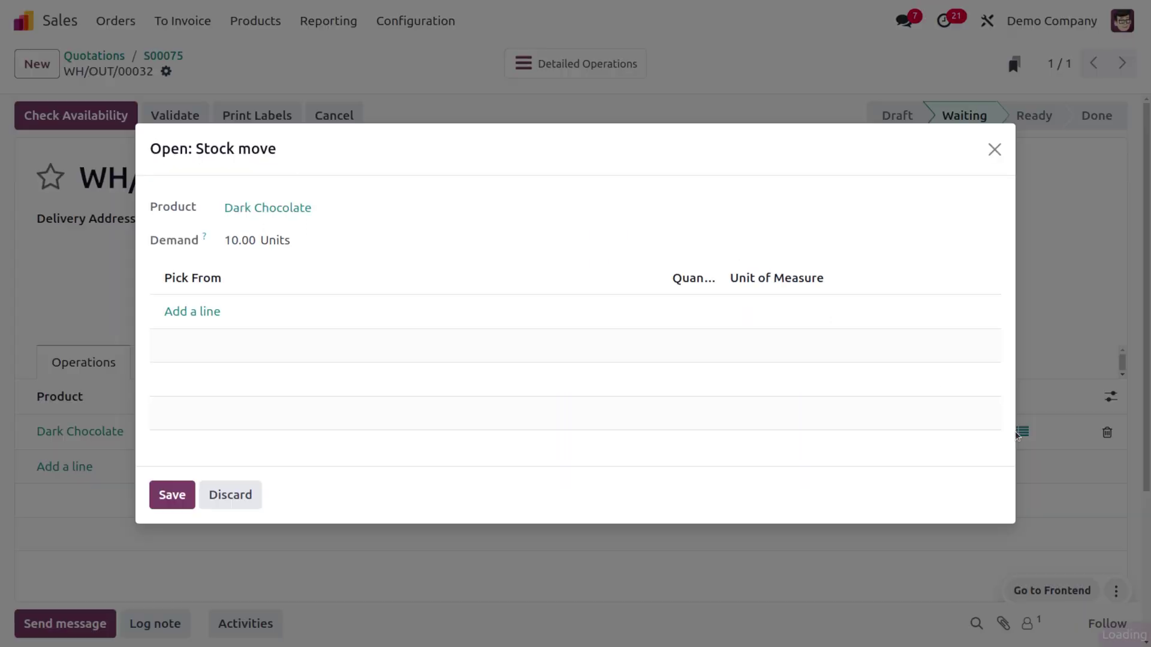
{"action": "left_click", "coordinate": [188, 312]}
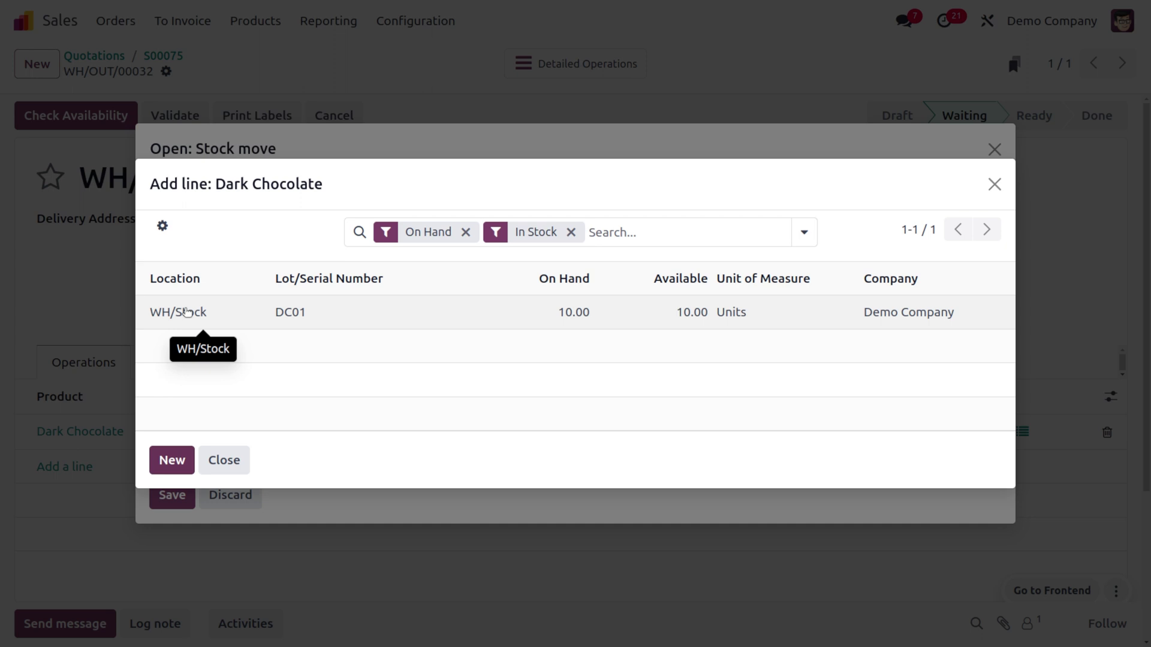
{"action": "left_click", "coordinate": [188, 311]}
{"action": "left_click", "coordinate": [185, 307]}
{"action": "left_click", "coordinate": [171, 507]}
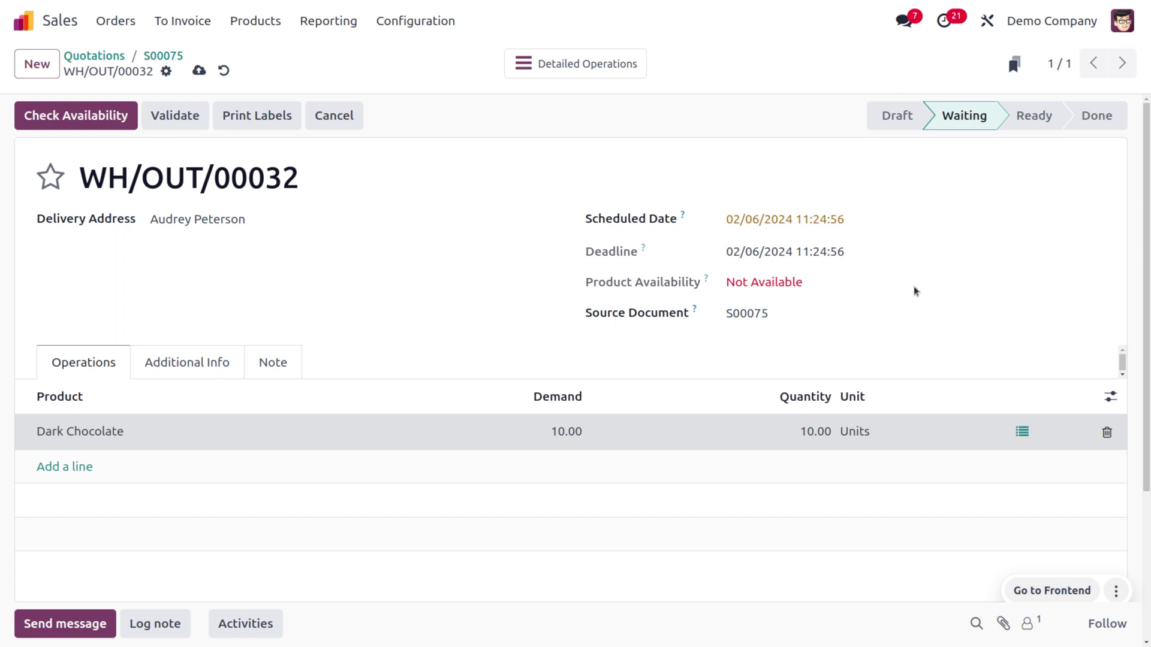
- Check the lot picked in the Dark Chocolate line's stock move and save the delivery
{"action": "left_click", "coordinate": [1023, 434]}
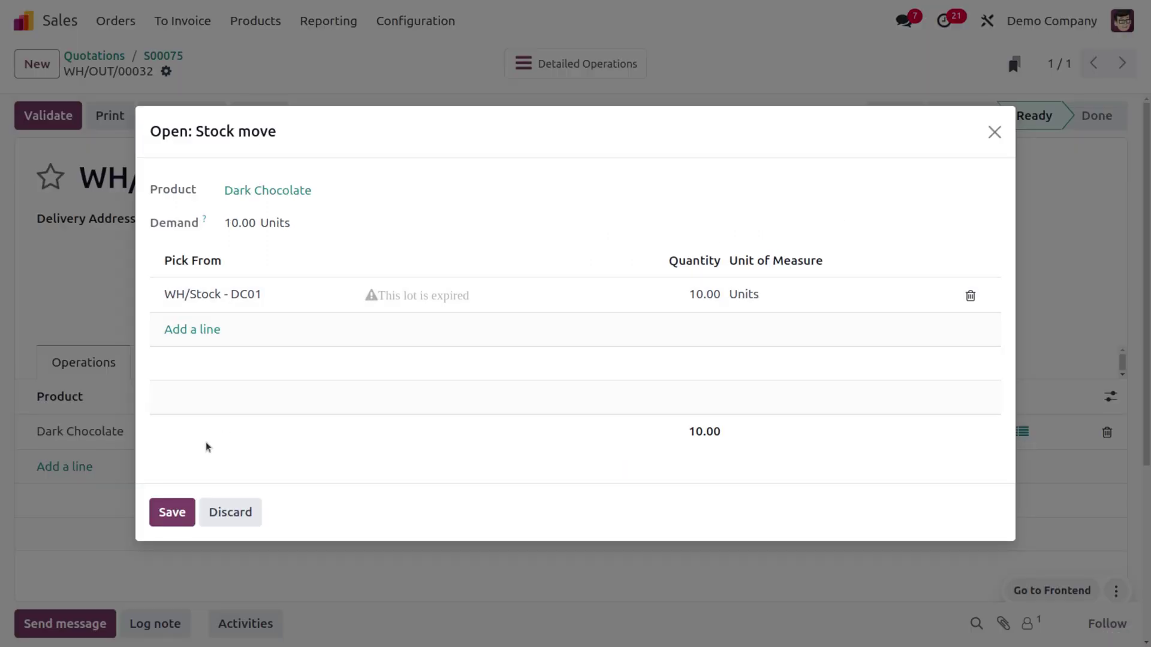
{"action": "left_click", "coordinate": [158, 513]}
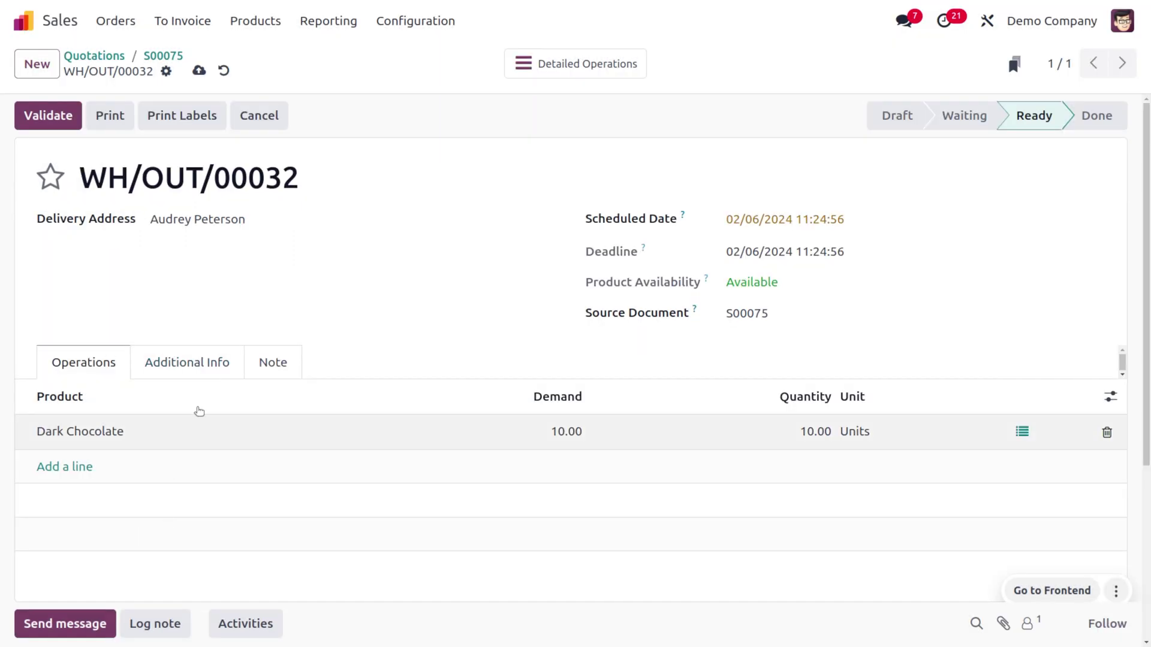
{"action": "left_click", "coordinate": [199, 70]}
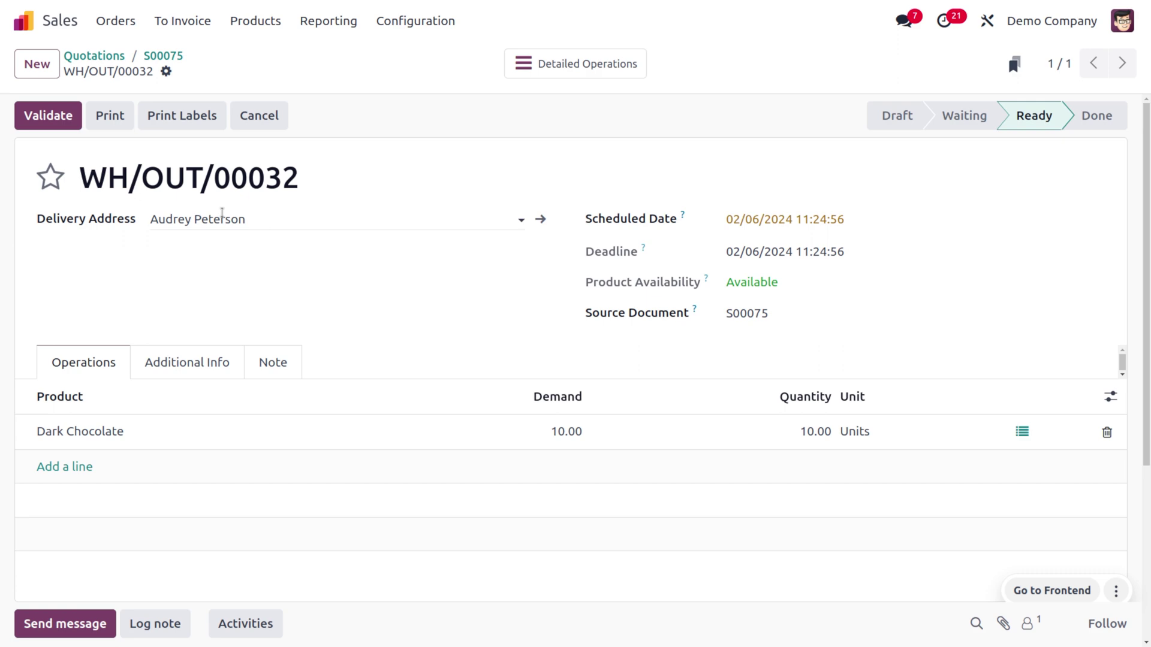
- Validate the delivery, choosing to proceed except for the expired lot
{"action": "left_click", "coordinate": [51, 124]}
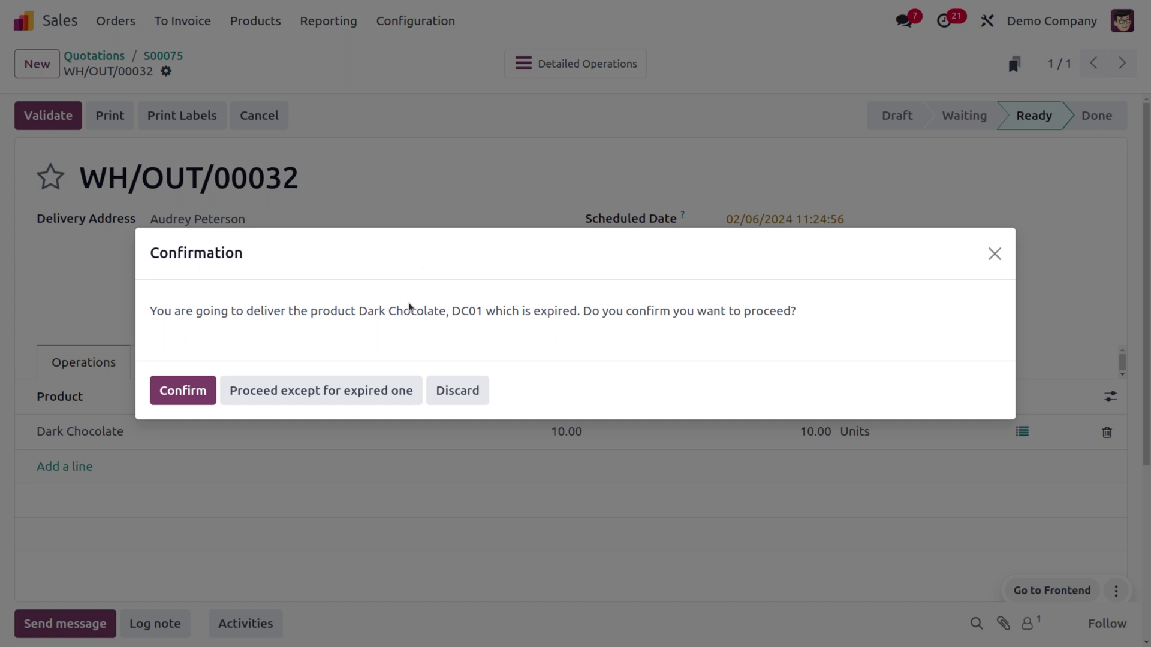
{"action": "left_click", "coordinate": [276, 393]}
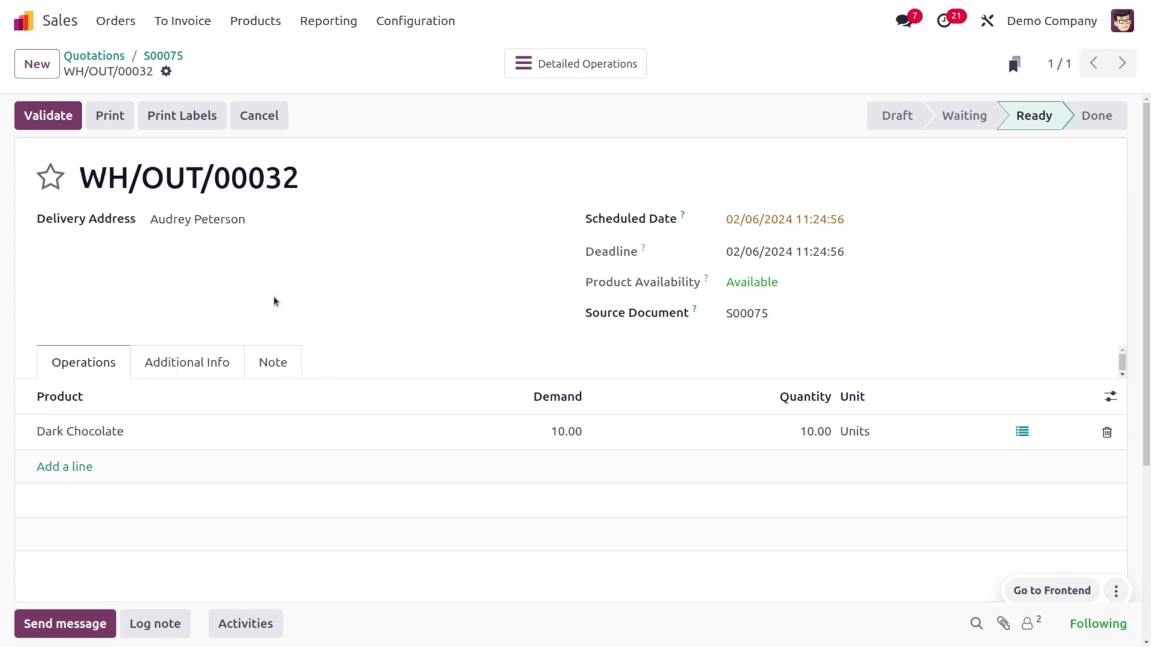
- Open the Dark Chocolate product from the delivery, set its expiration date to 50 days after receipt and save
{"action": "left_click", "coordinate": [85, 435]}
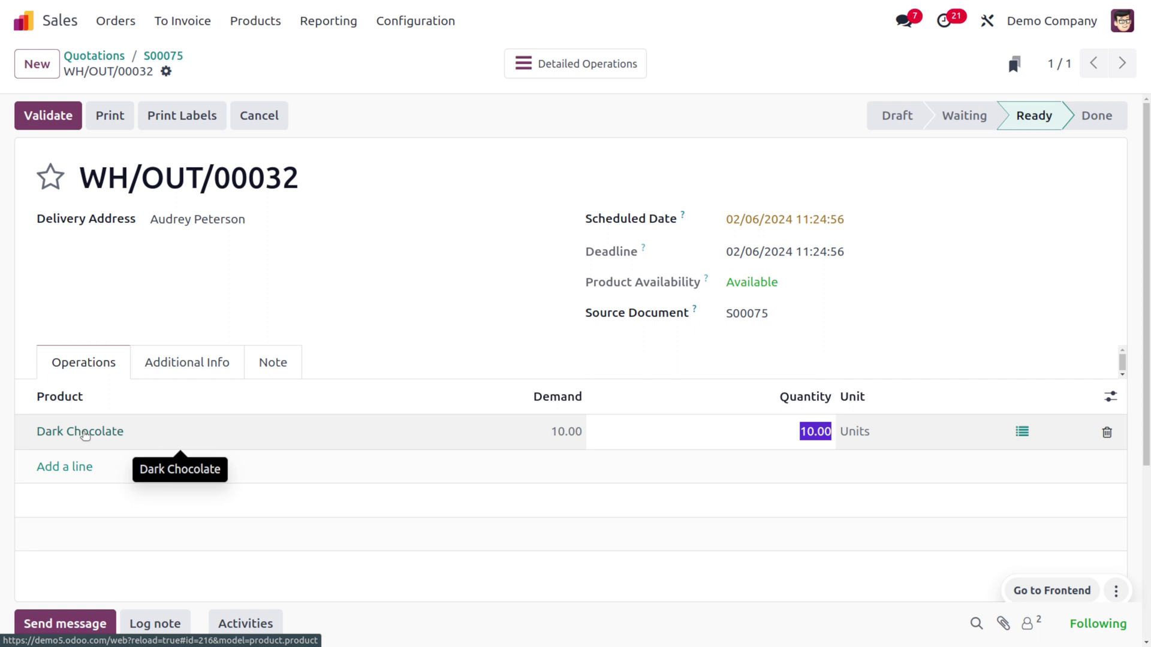
{"action": "left_click", "coordinate": [85, 433]}
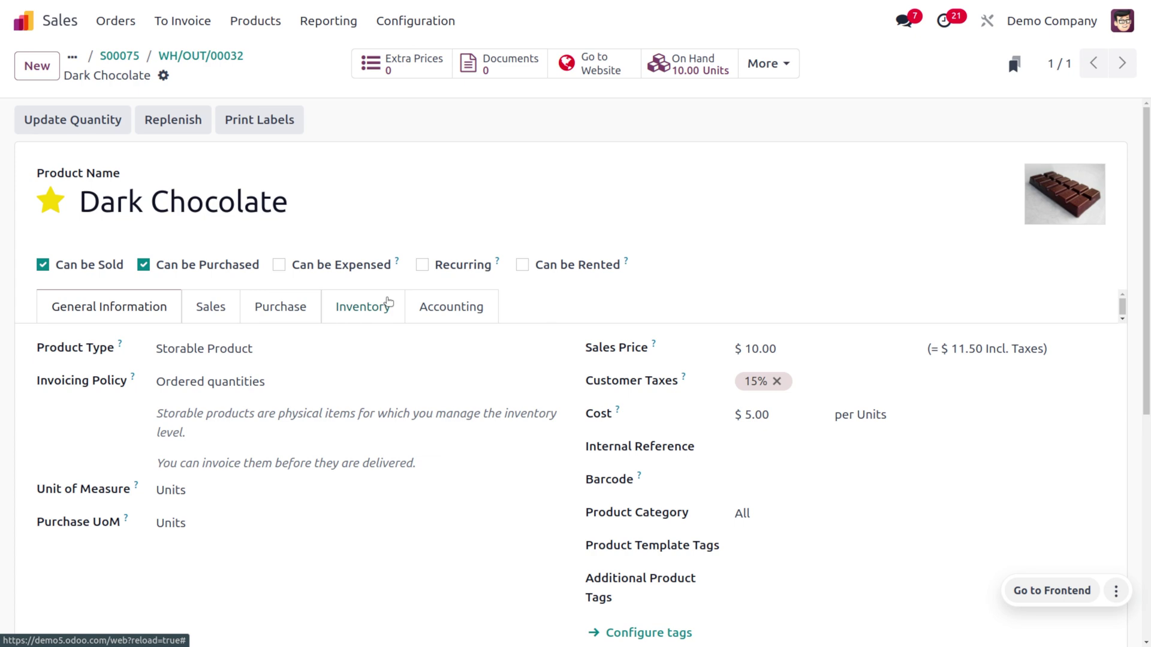
{"action": "left_click", "coordinate": [363, 304]}
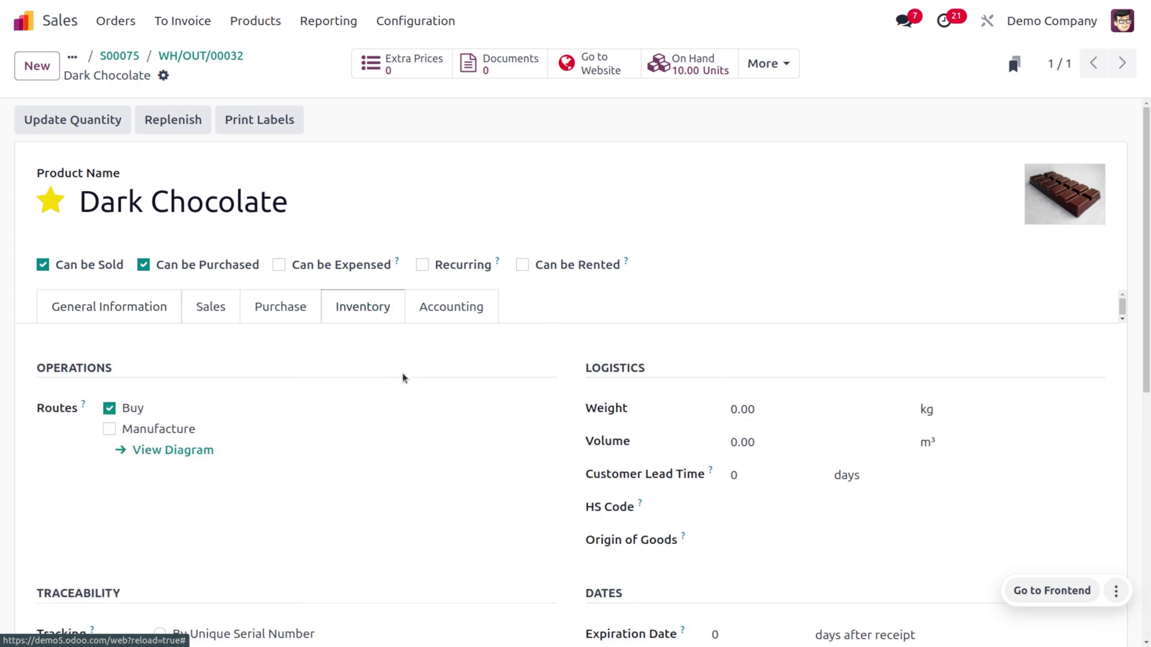
{"action": "scroll", "coordinate": [402, 377], "scroll_direction": "down", "scroll_amount": 3}
{"action": "left_click", "coordinate": [721, 429]}
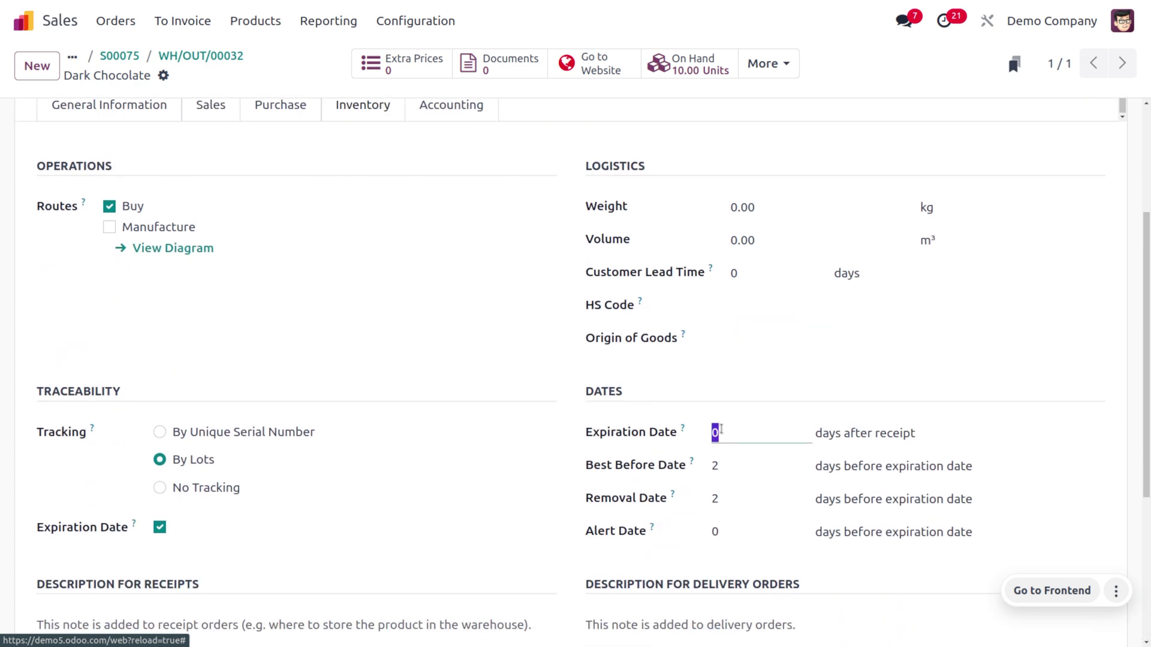
{"action": "type", "text": "50"}
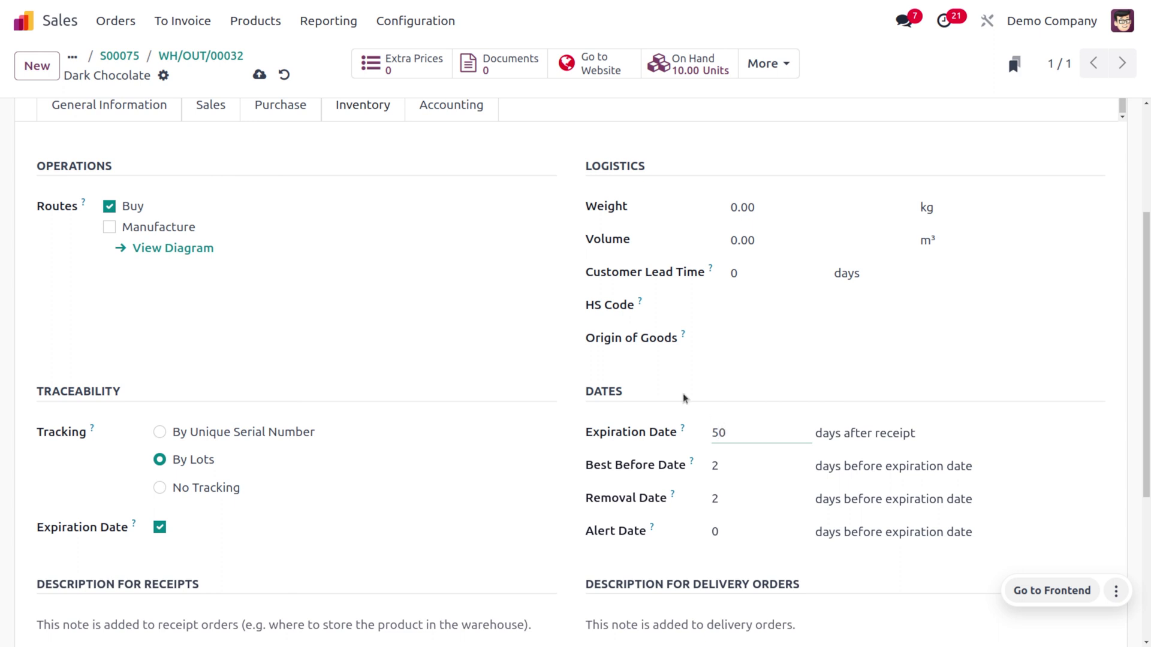
{"action": "left_click", "coordinate": [259, 75]}
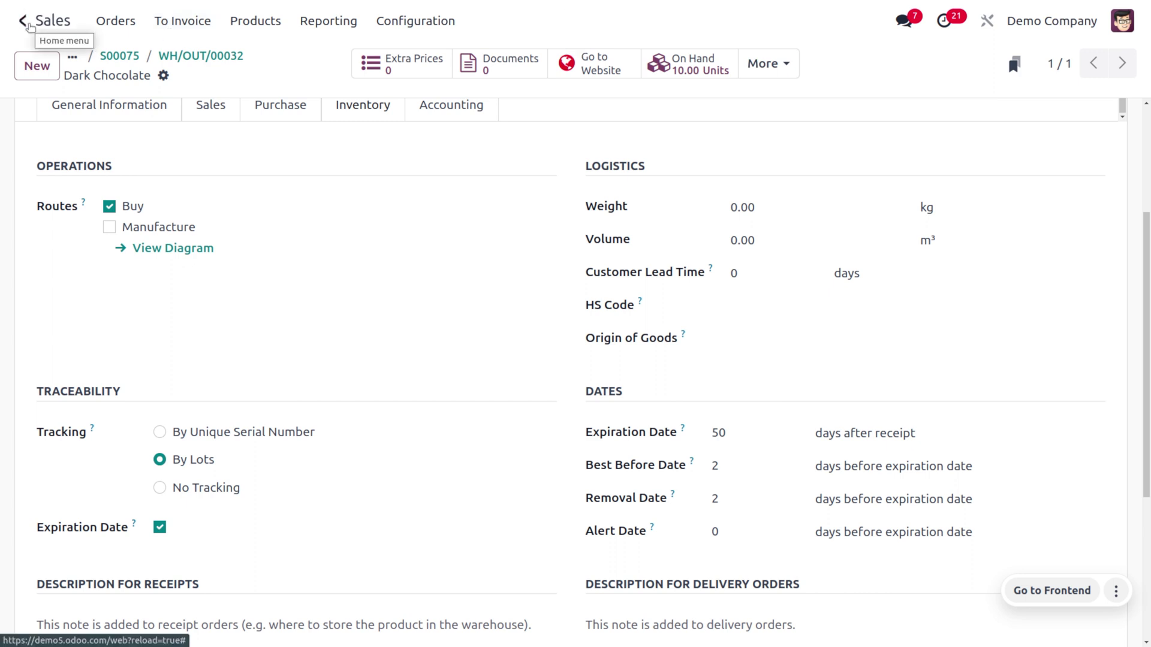
- Switch to the Purchase app, create a new request for quotation and choose an individual contact as the vendor
{"action": "left_click", "coordinate": [27, 23]}
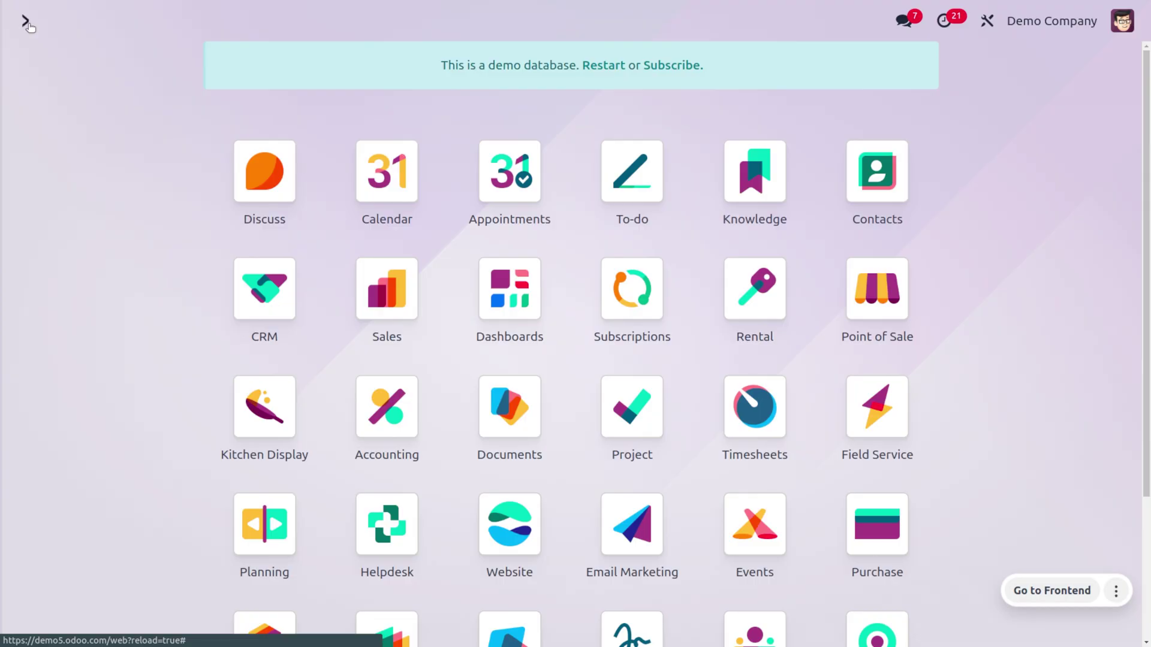
{"action": "type", "text": "pu"}
{"action": "key", "text": "Return"}
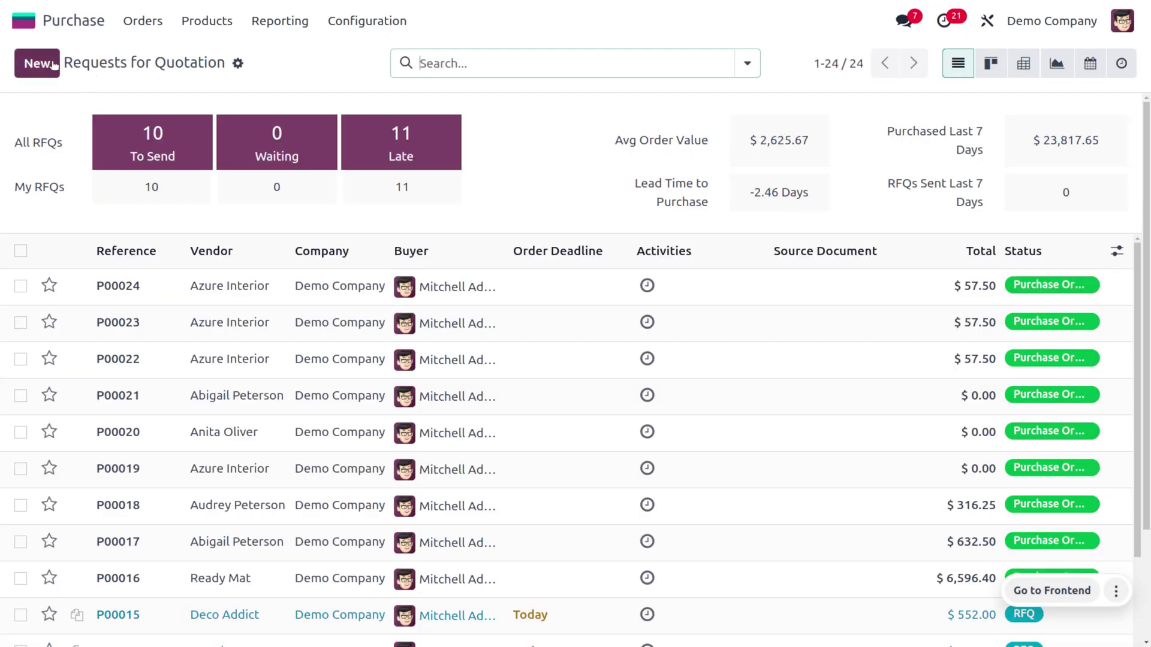
{"action": "left_click", "coordinate": [51, 63]}
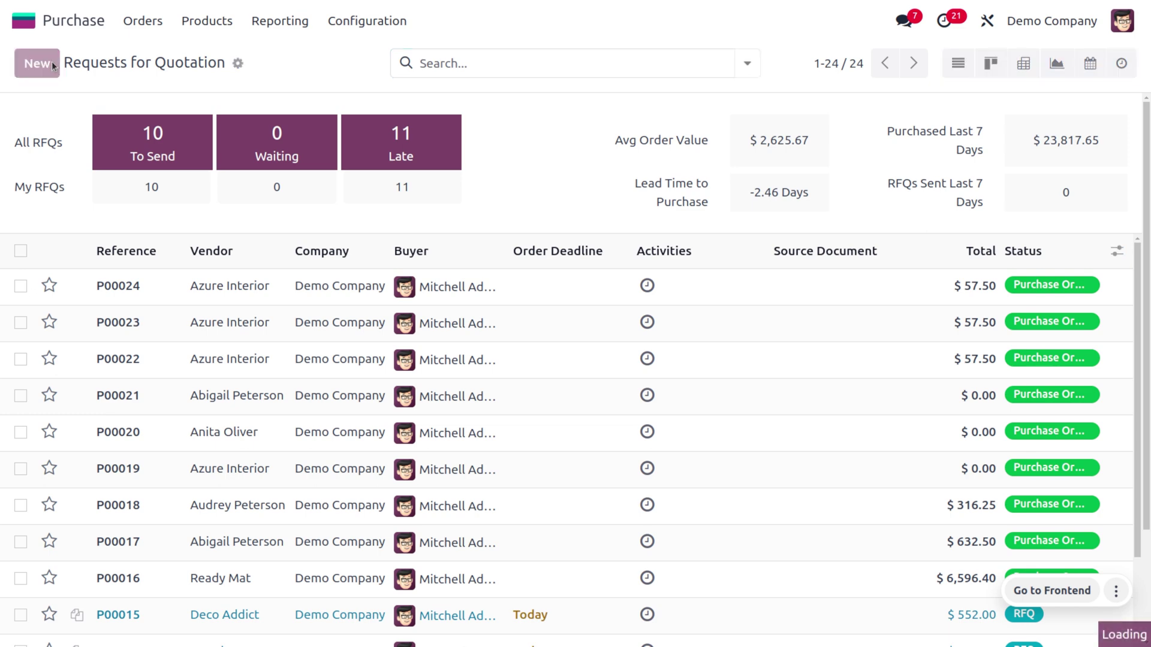
{"action": "left_click", "coordinate": [282, 237]}
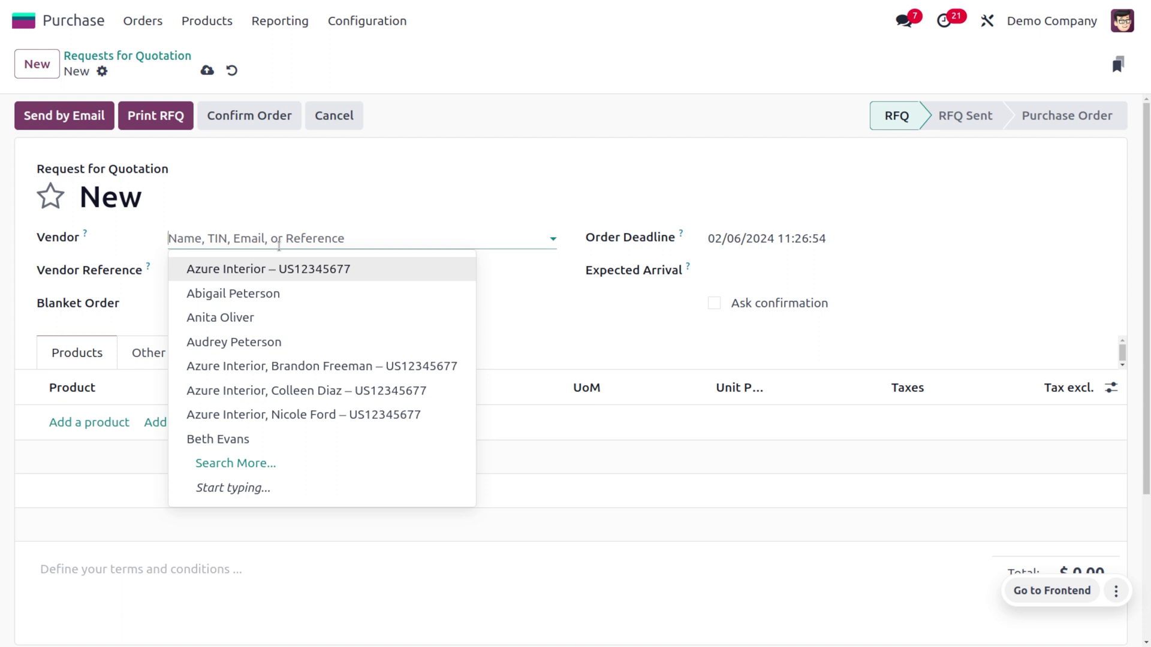
{"action": "left_click", "coordinate": [285, 317]}
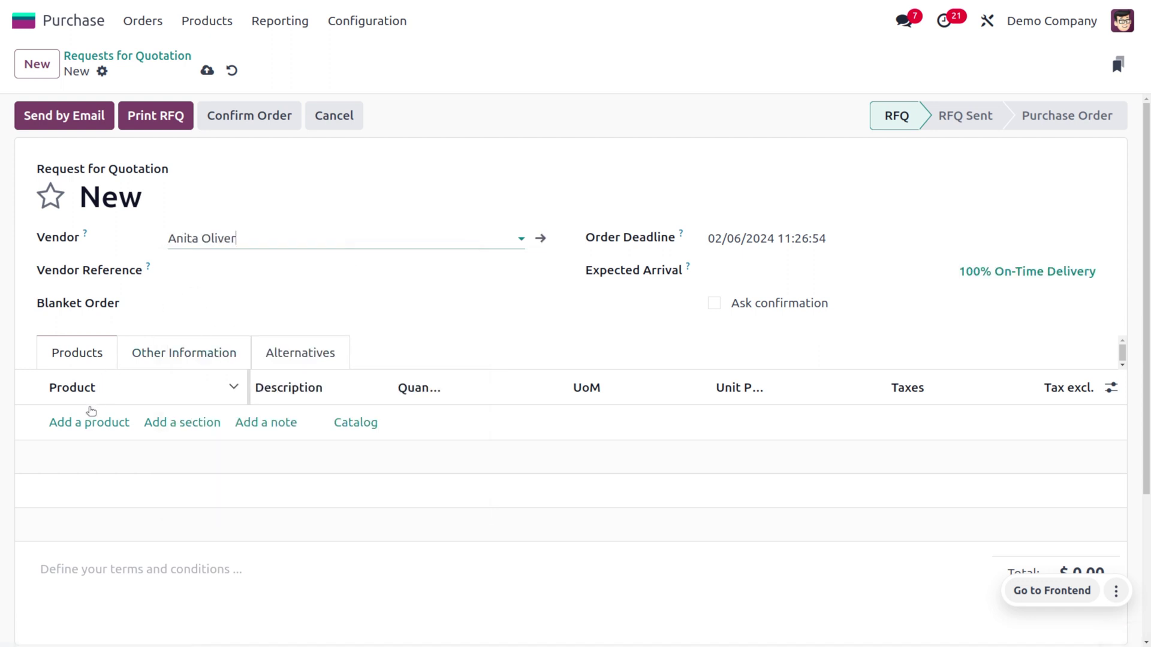
- Add 10 units of Dark Chocolate to the new request for quotation and confirm the order
{"action": "left_click", "coordinate": [86, 427]}
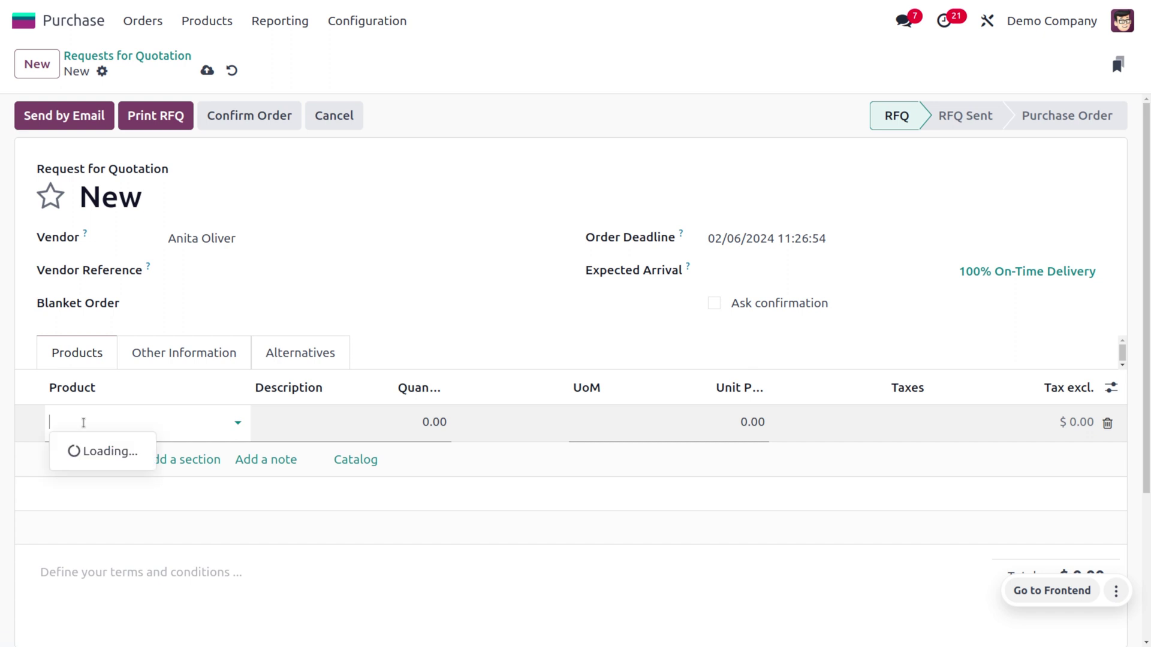
{"action": "left_click", "coordinate": [148, 174]}
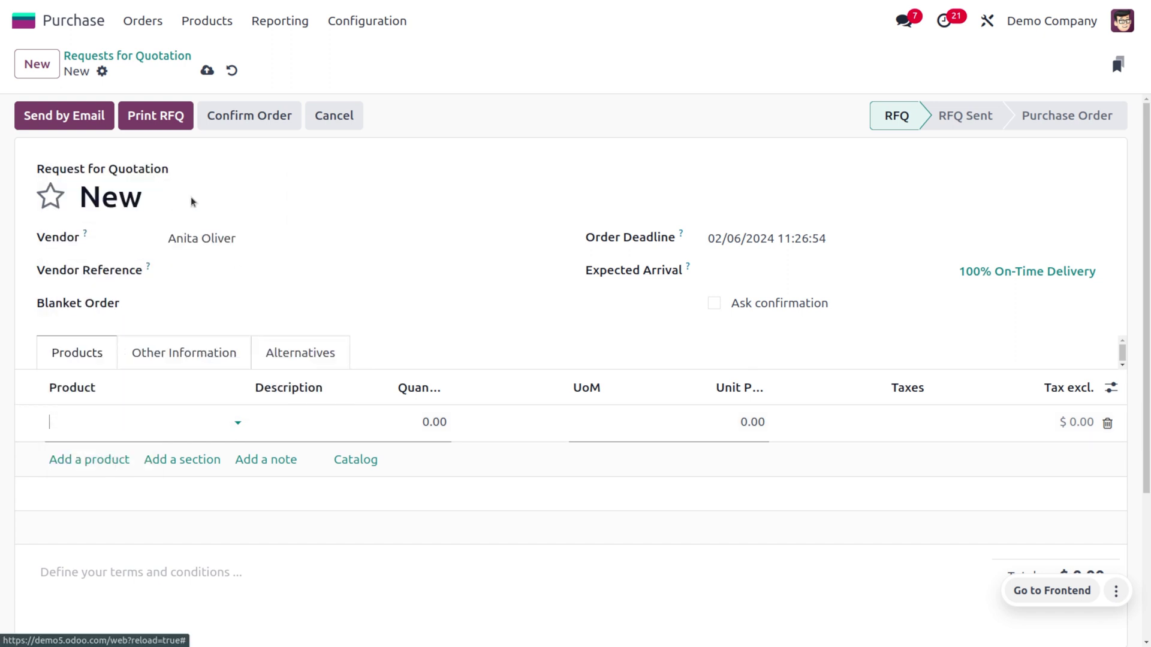
{"action": "left_click", "coordinate": [424, 421]}
{"action": "type", "text": "10"}
{"action": "left_click", "coordinate": [235, 109]}
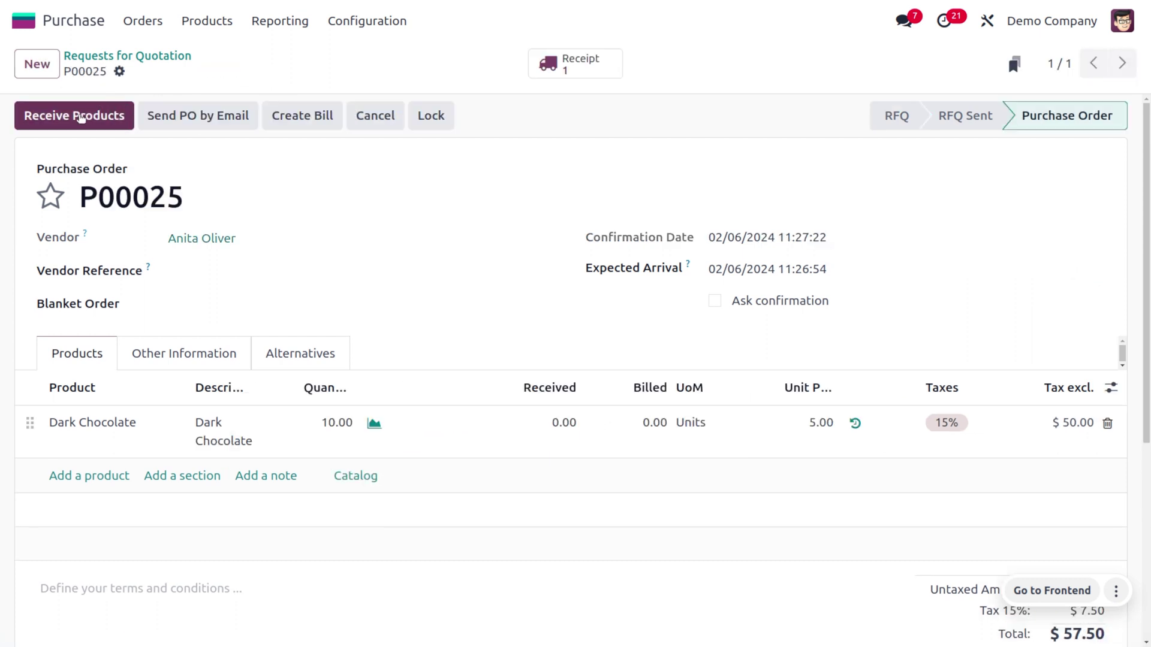
- Open the purchase order's receipt and assign lot number DC02 to the 10 units of Dark Chocolate
{"action": "left_click", "coordinate": [81, 116]}
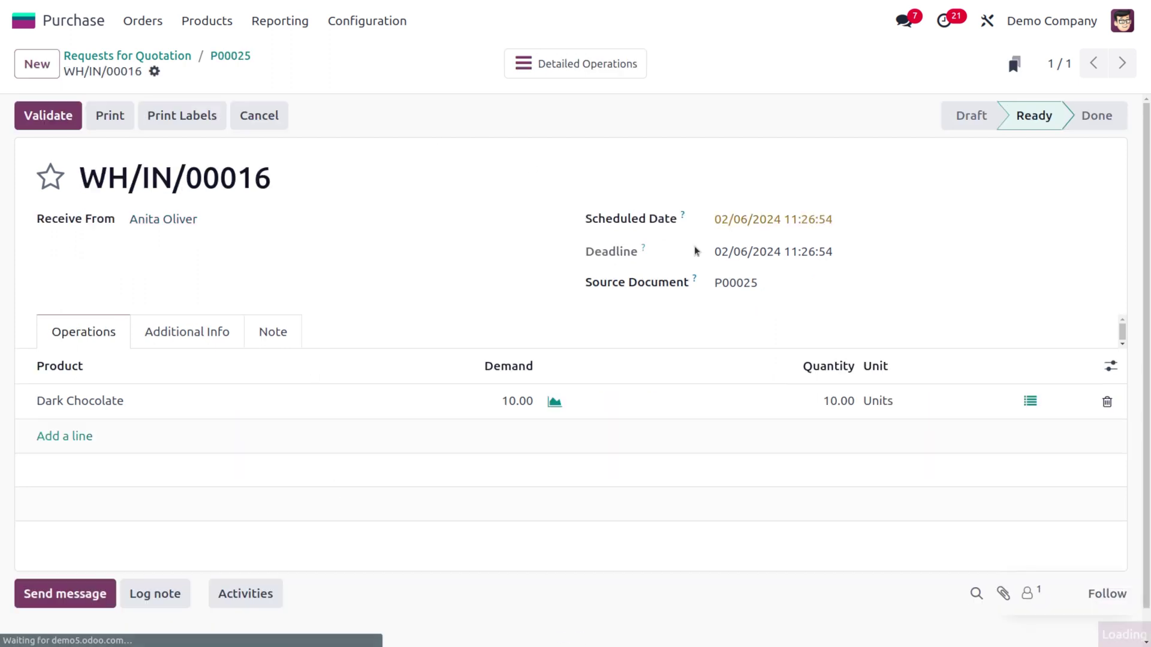
{"action": "left_click", "coordinate": [1031, 403]}
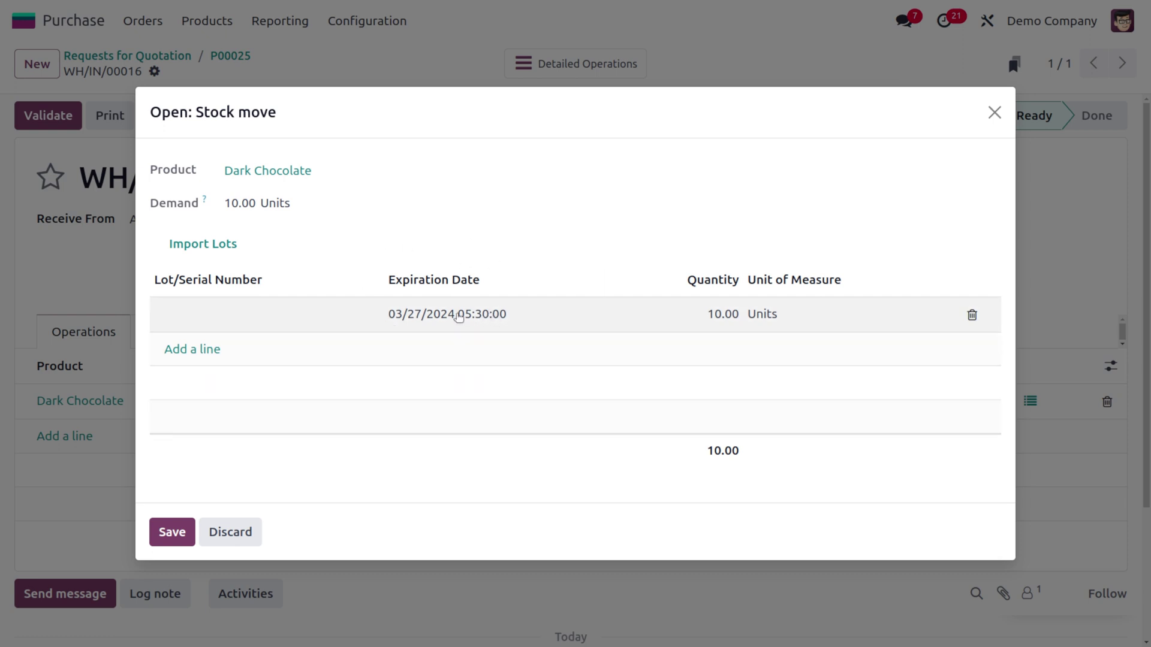
{"action": "left_click", "coordinate": [216, 323]}
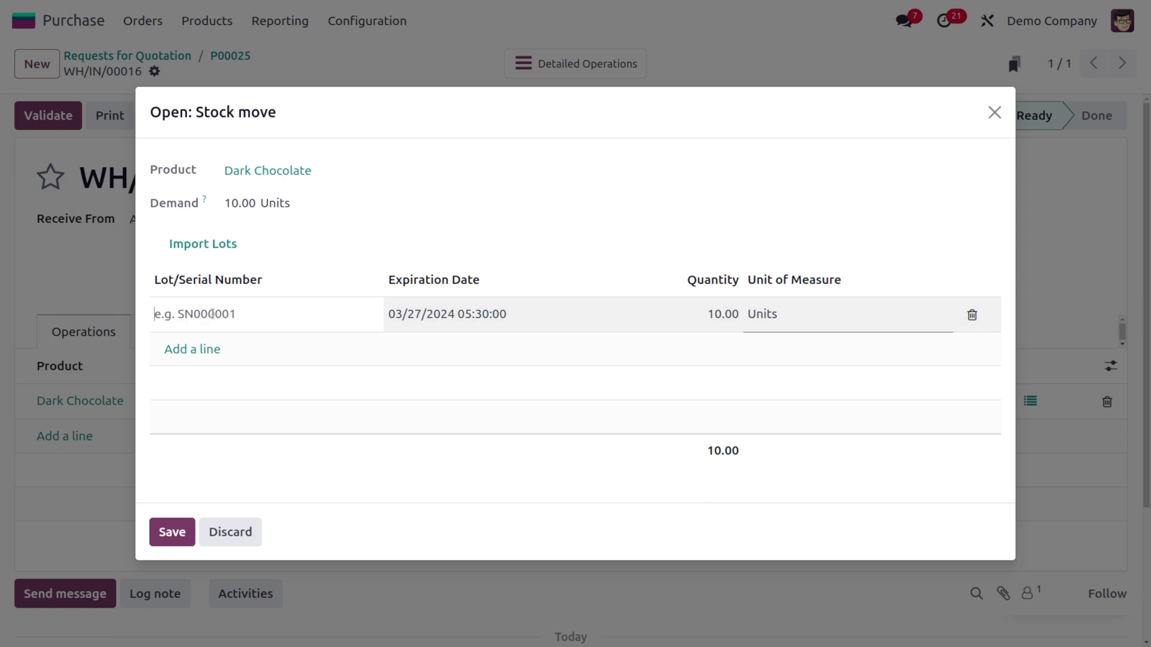
{"action": "type", "text": "DC"}
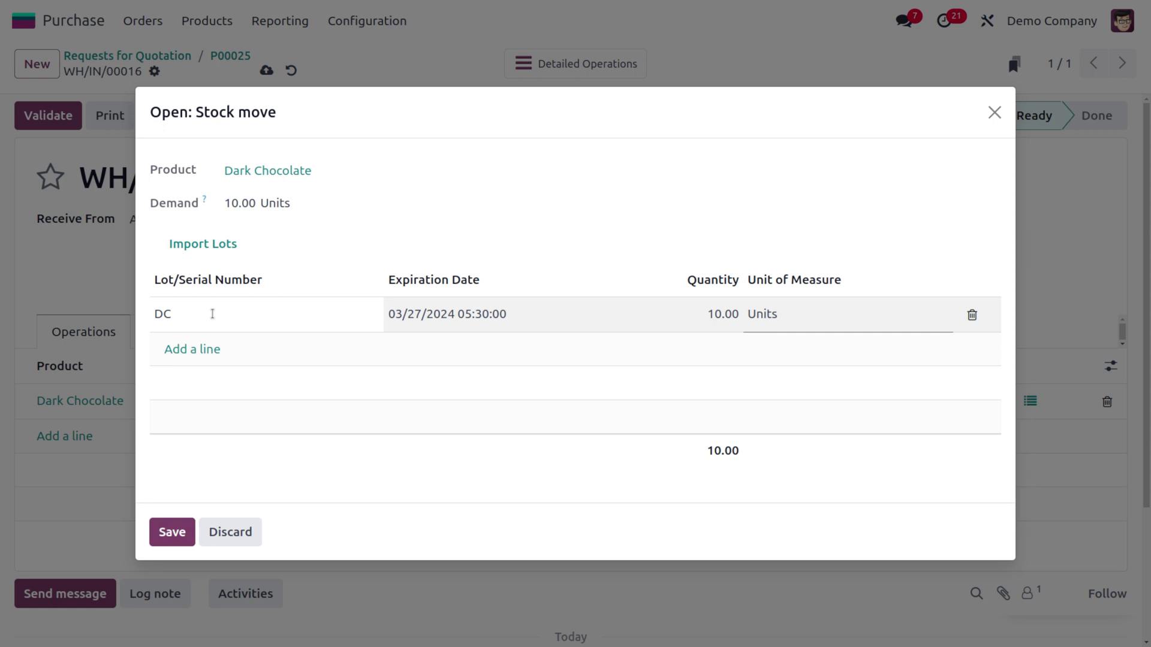
{"action": "type", "text": "02"}
{"action": "left_click", "coordinate": [171, 531]}
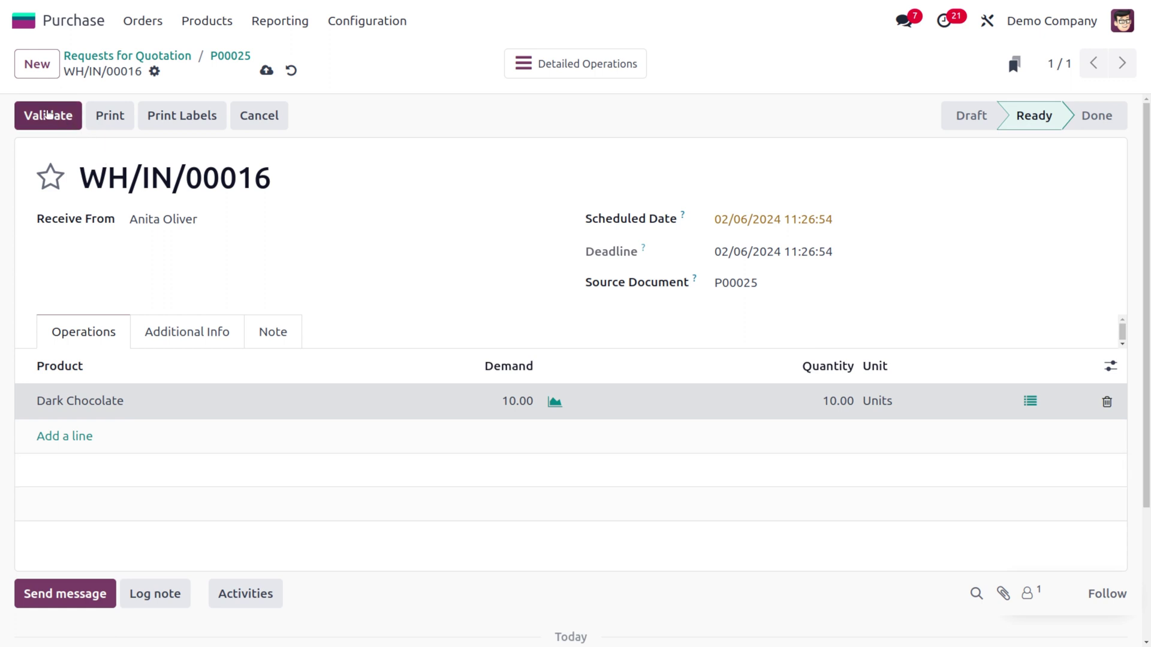
- Validate the receipt and open the Dark Chocolate product from its stock move to check the on-hand quantity
{"action": "left_click", "coordinate": [49, 115]}
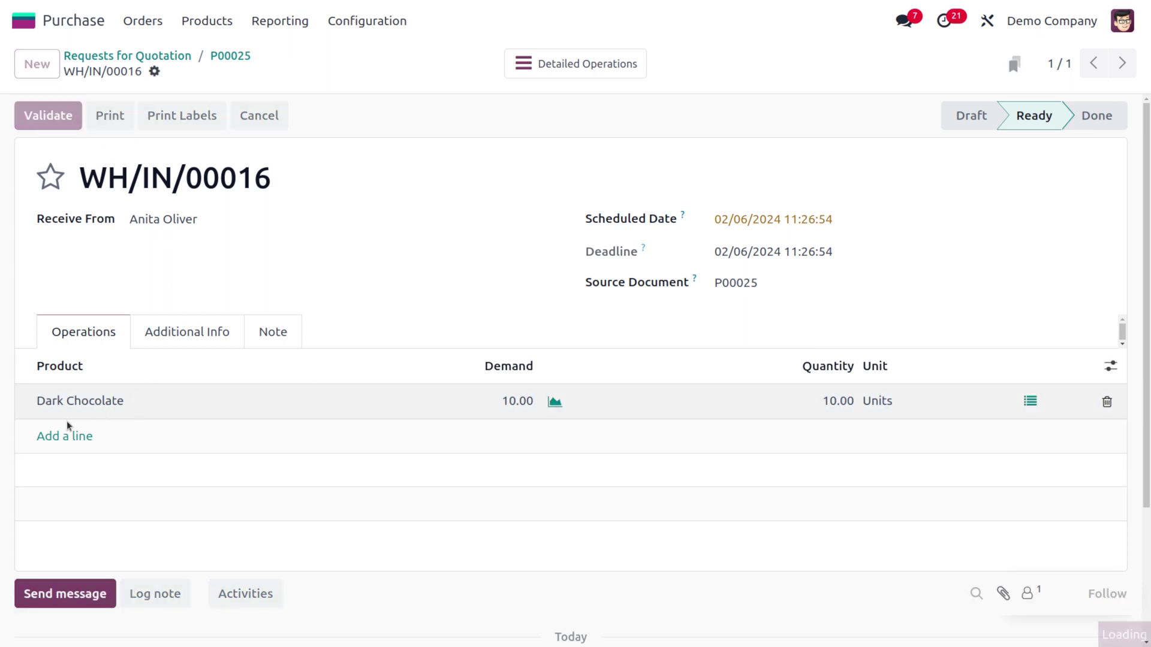
{"action": "left_click", "coordinate": [74, 400]}
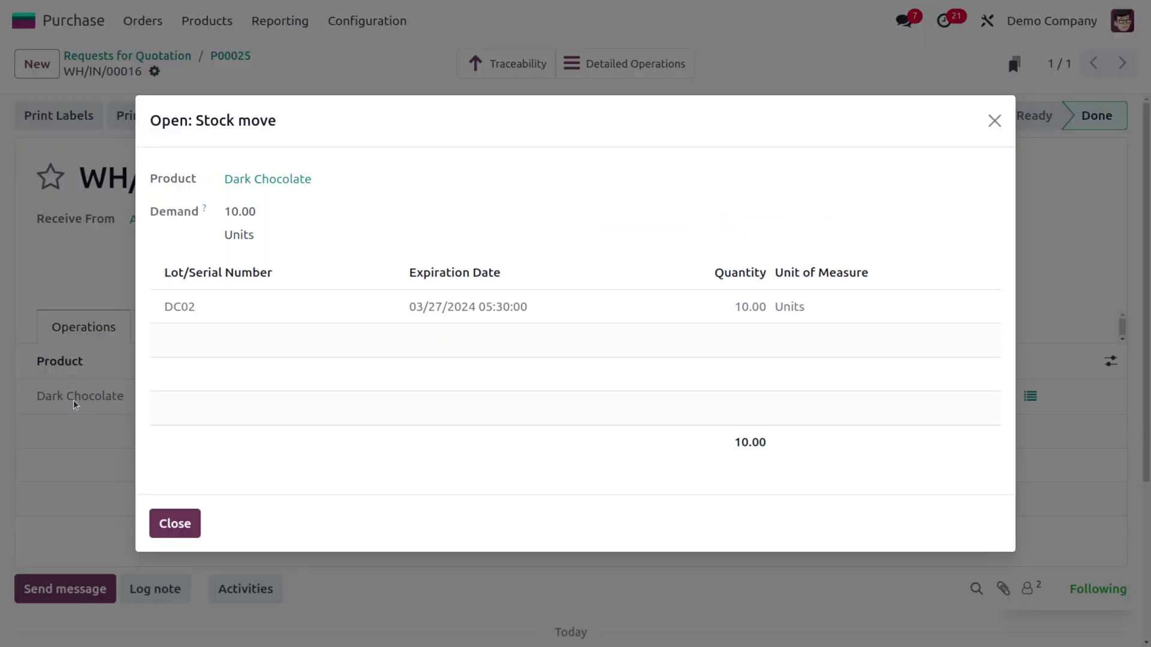
{"action": "left_click", "coordinate": [246, 175]}
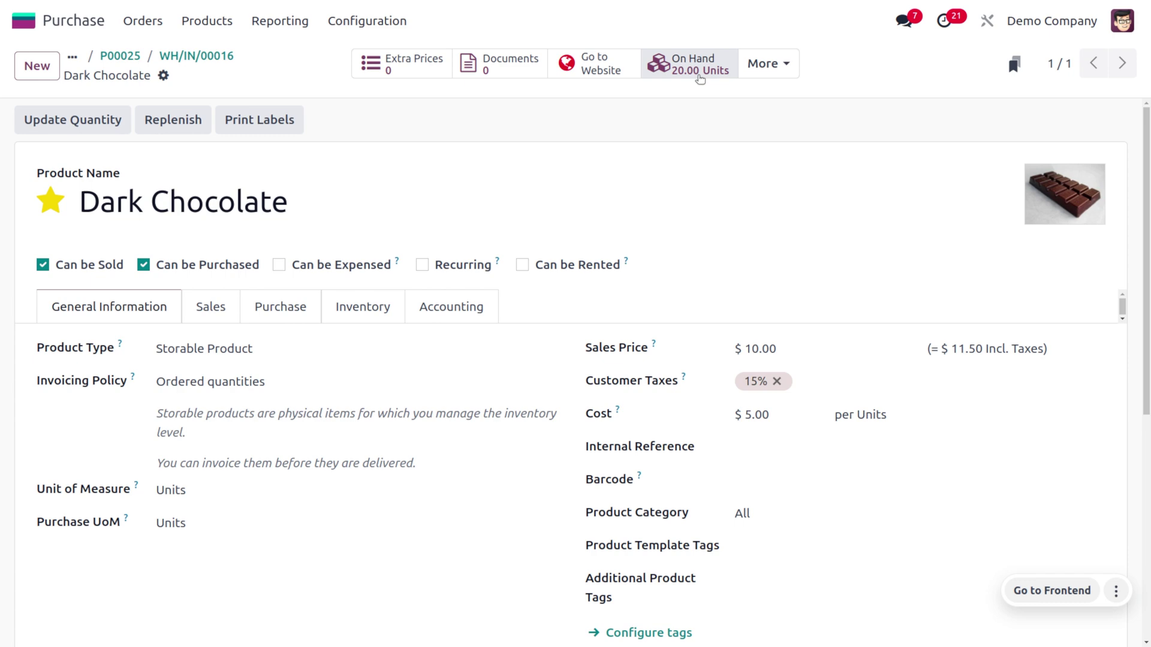
- Switch to the Sales app and open the delivery of the most recent Dark Chocolate sales order
{"action": "left_click", "coordinate": [25, 21]}
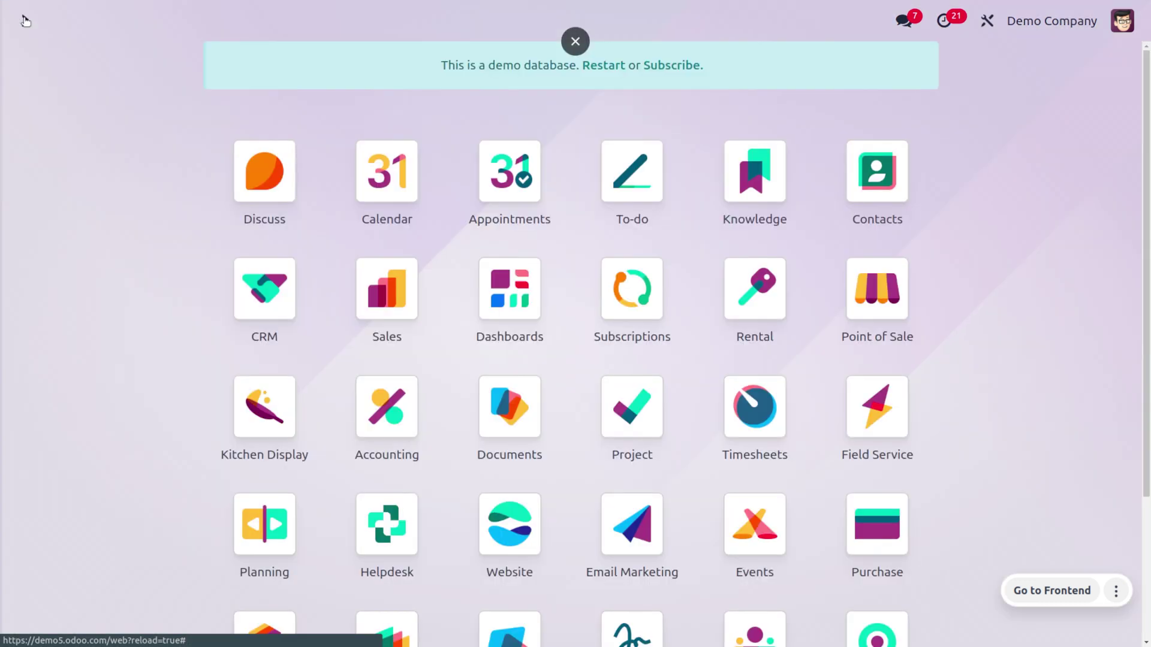
{"action": "type", "text": "sa"}
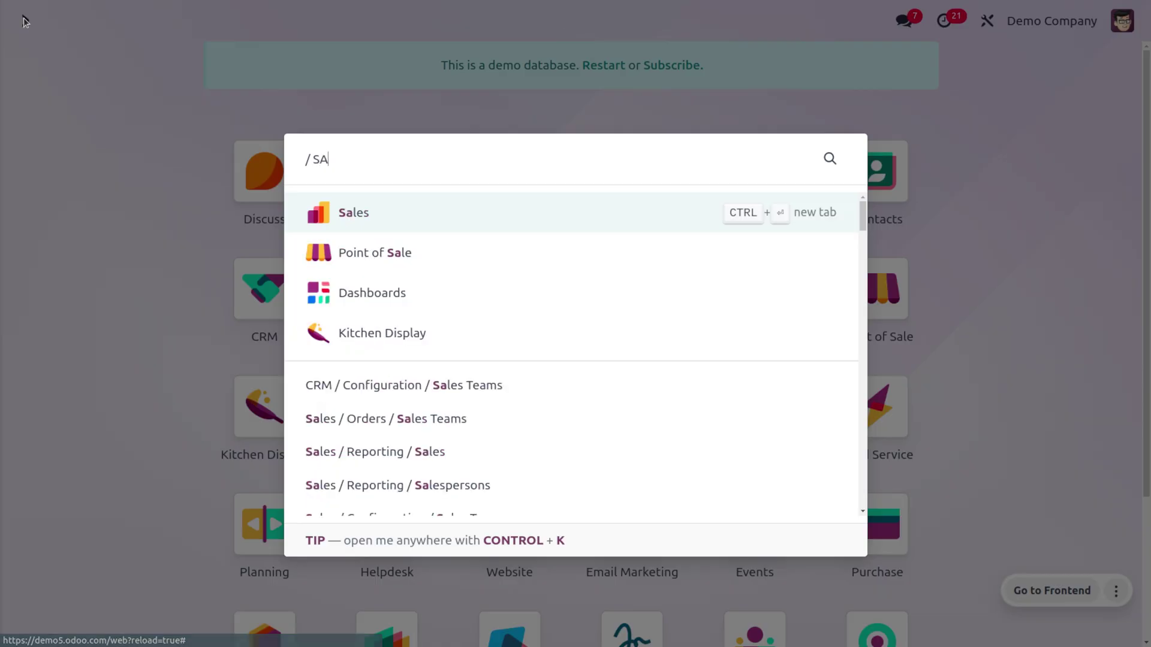
{"action": "key", "text": "Return"}
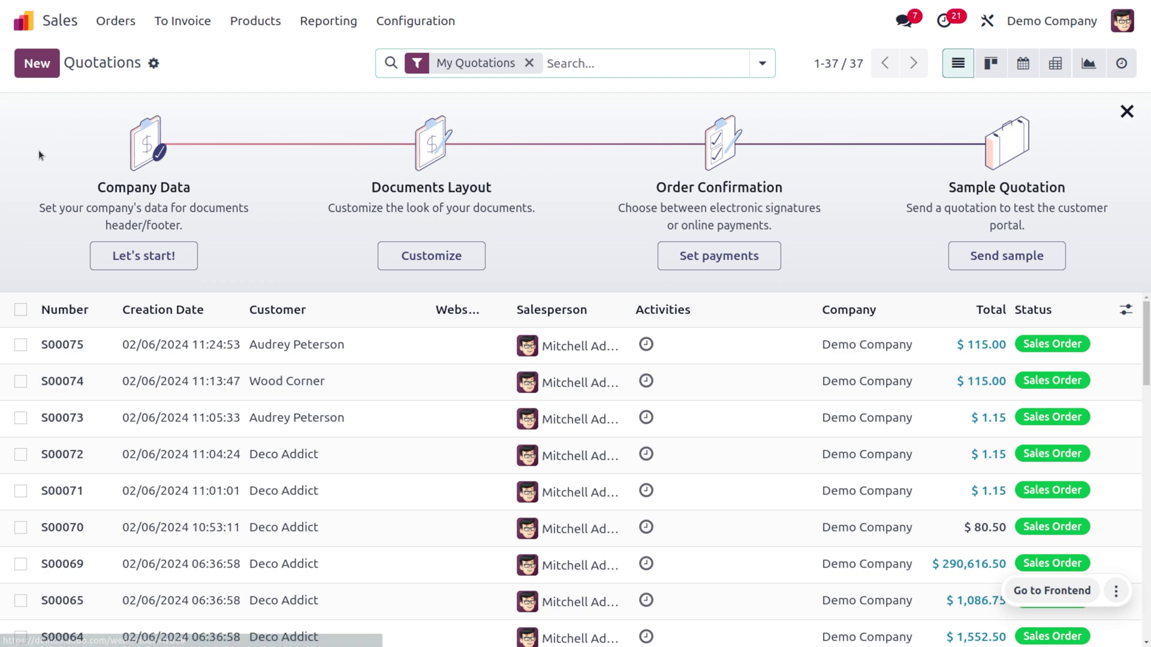
{"action": "left_click", "coordinate": [262, 342]}
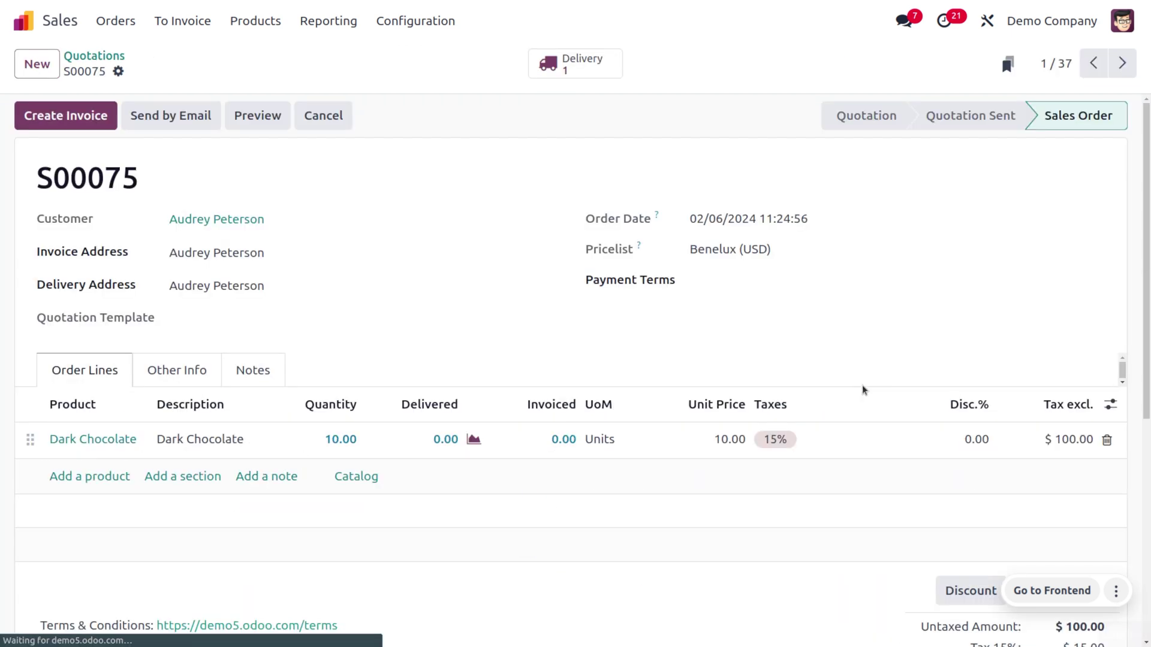
{"action": "left_click", "coordinate": [598, 60]}
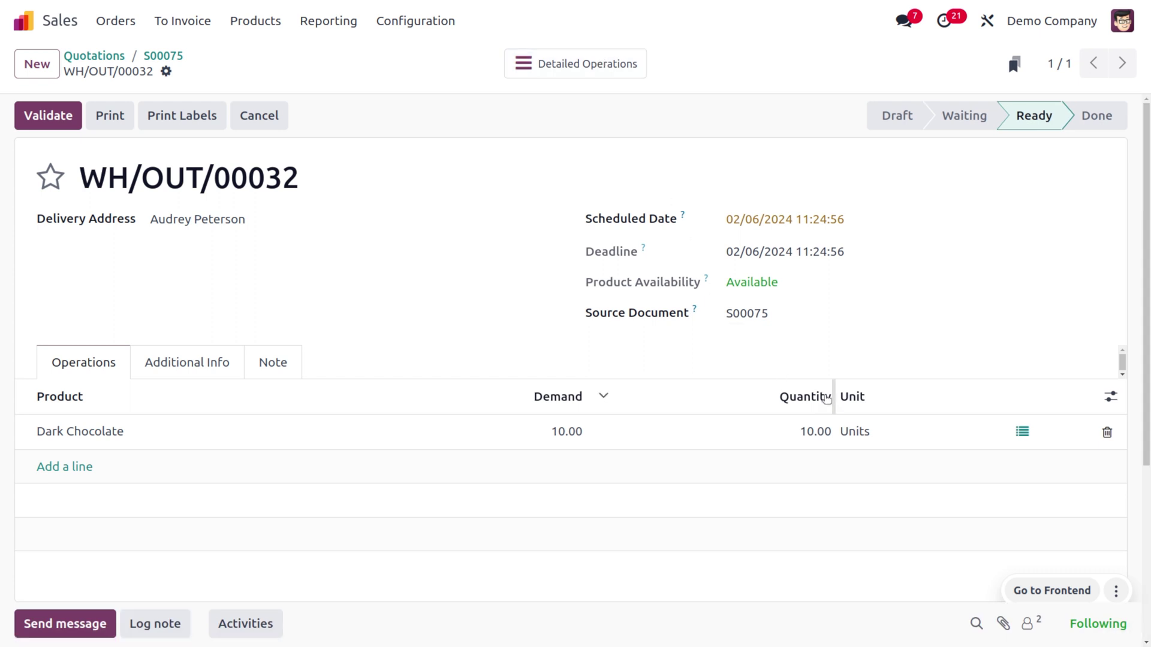
- Set the delivery's Dark Chocolate stock move to pick from WH/Stock - DC02, save the change and validate the delivery
{"action": "left_click", "coordinate": [1017, 432]}
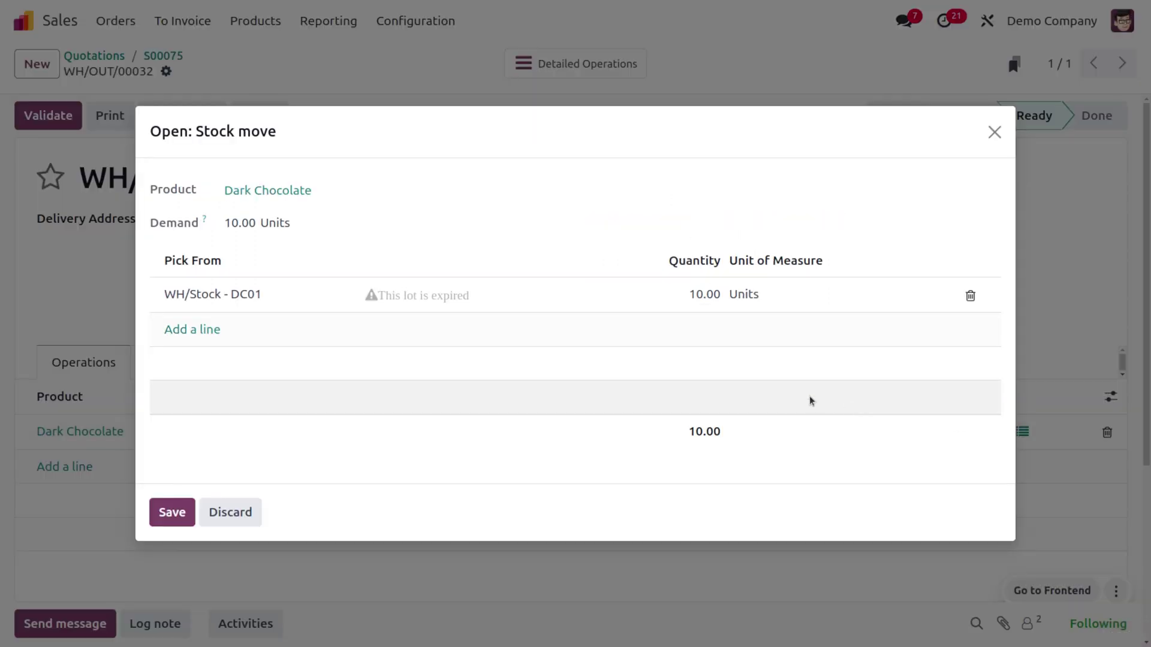
{"action": "left_click", "coordinate": [252, 300]}
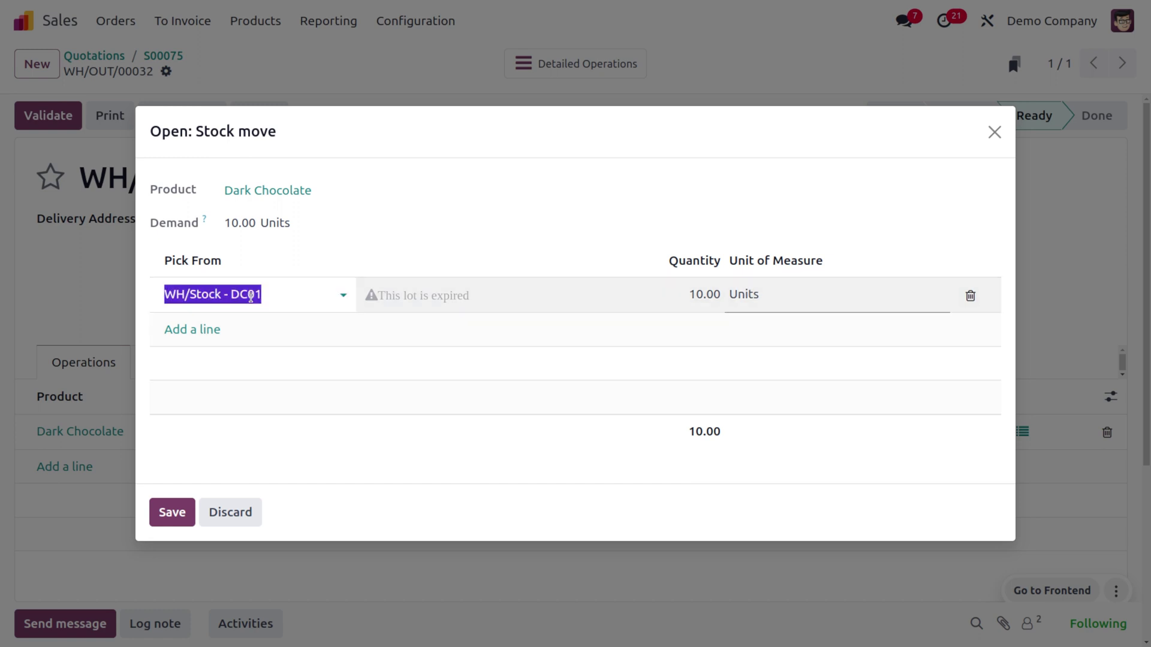
{"action": "left_click", "coordinate": [280, 296]}
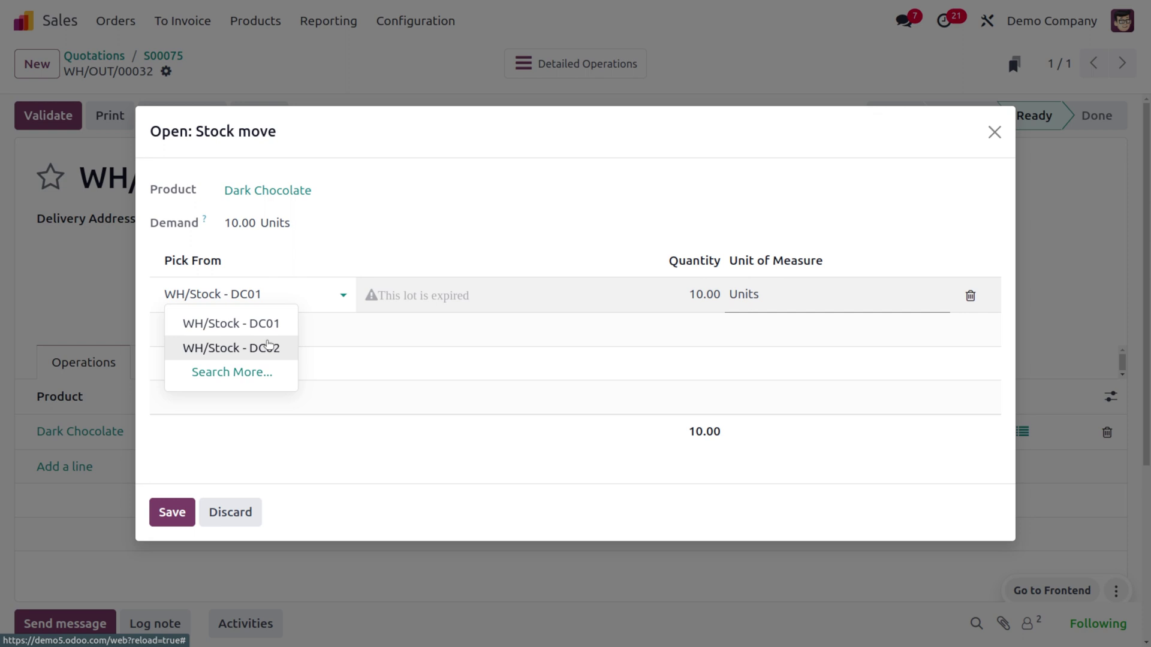
{"action": "left_click", "coordinate": [268, 345]}
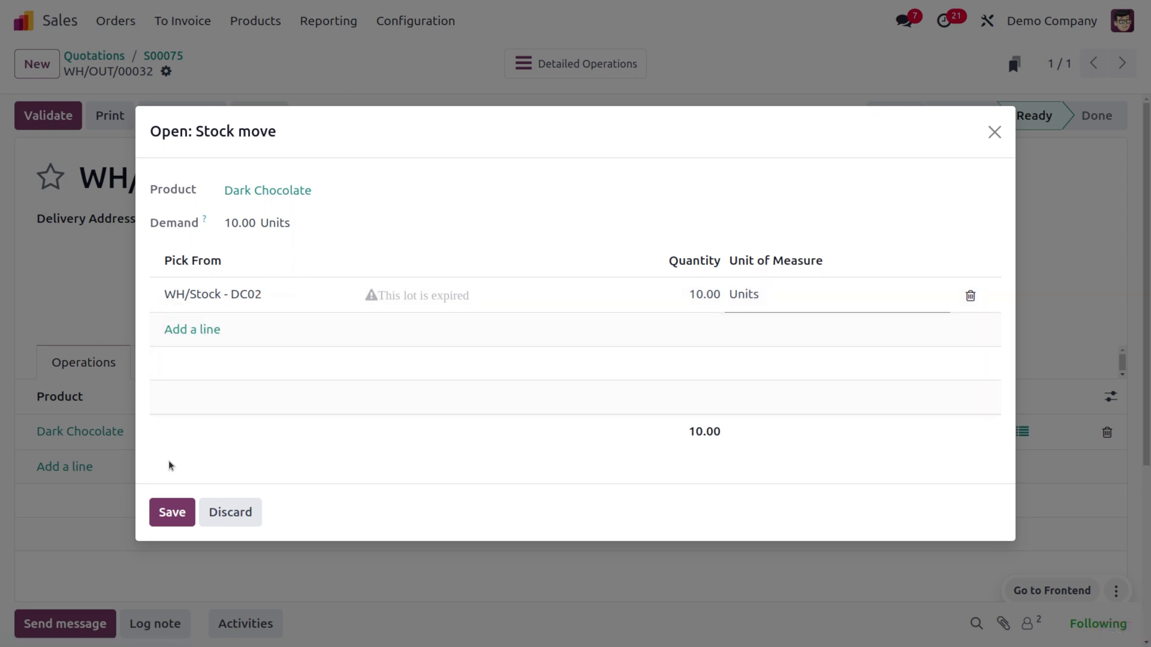
{"action": "left_click", "coordinate": [180, 511]}
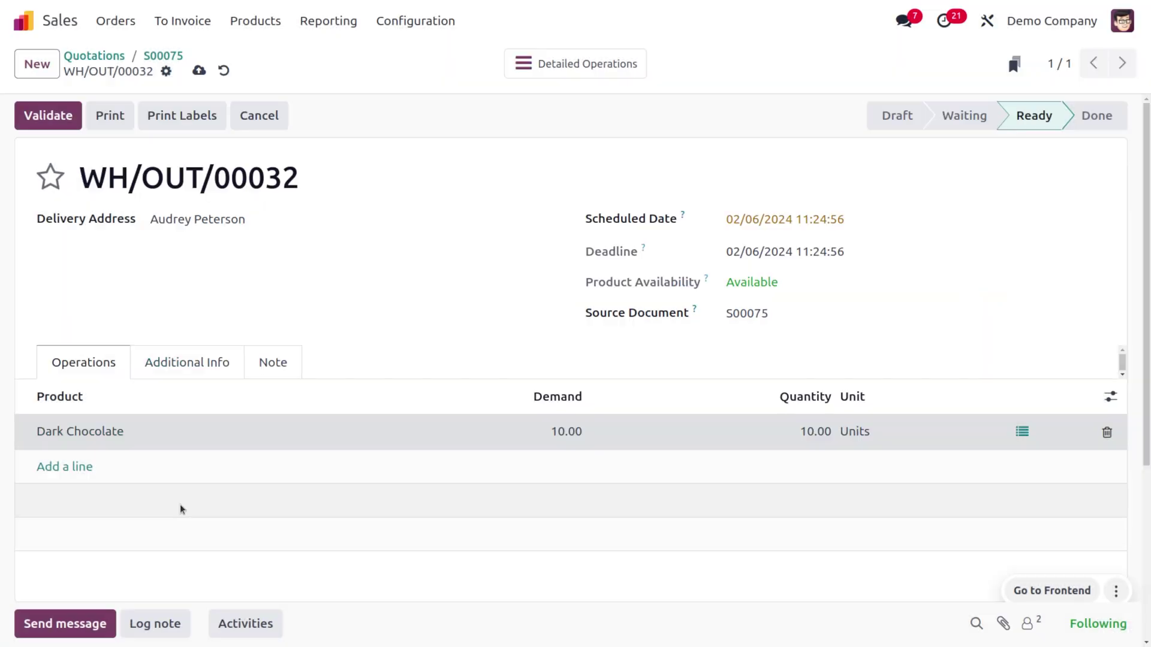
{"action": "left_click", "coordinate": [199, 72]}
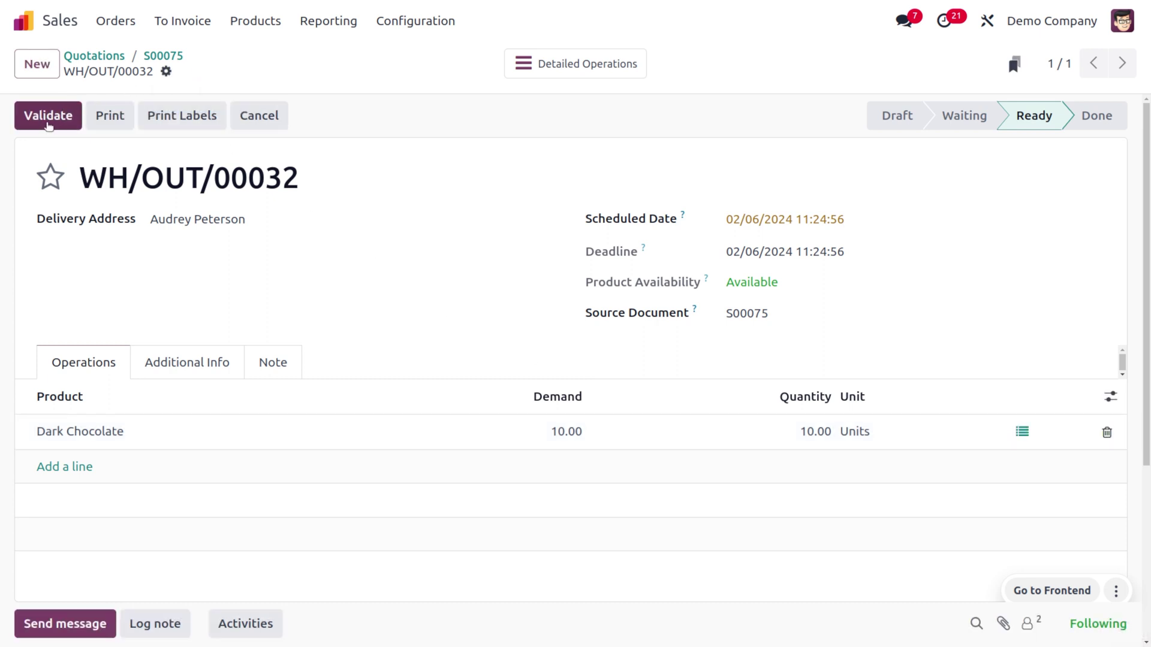
{"action": "left_click", "coordinate": [48, 118]}
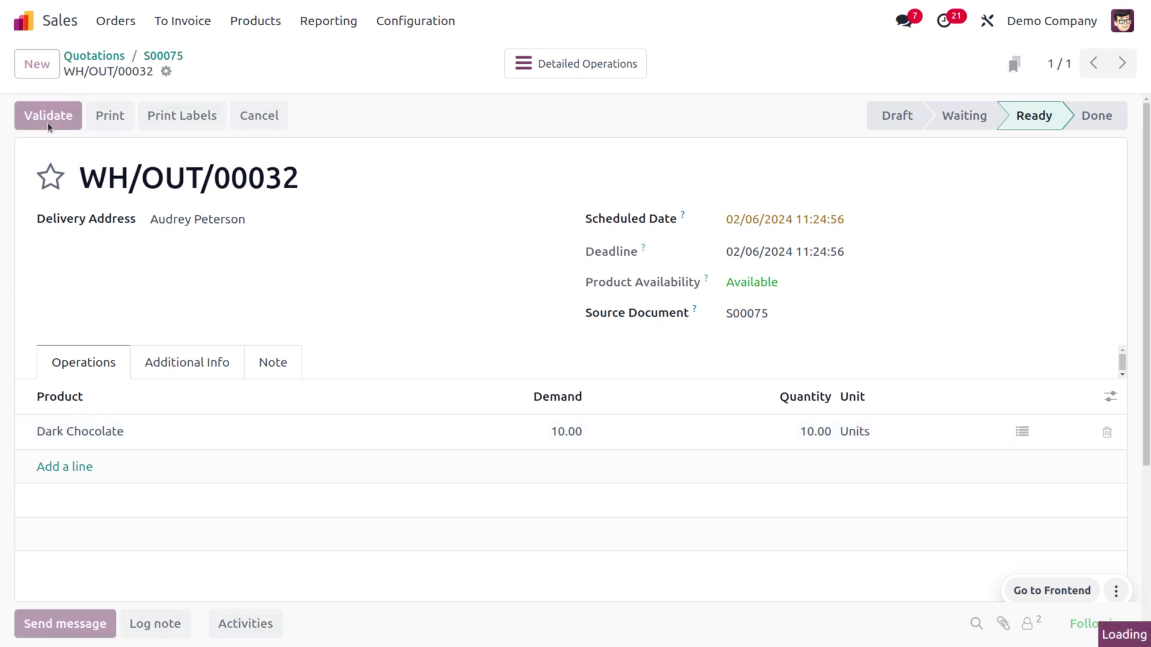